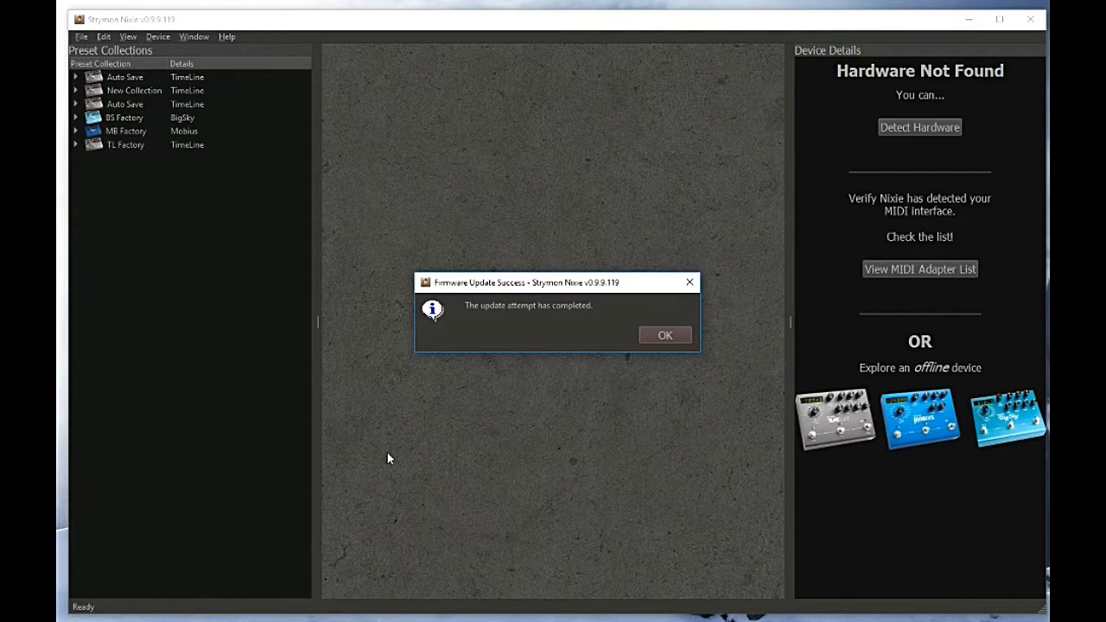
Dismiss the firmware update notice and load the MELT AWAY and SOFT SAW presets, adjusting the delay Time of SOFT SAW
left_click(654, 335)
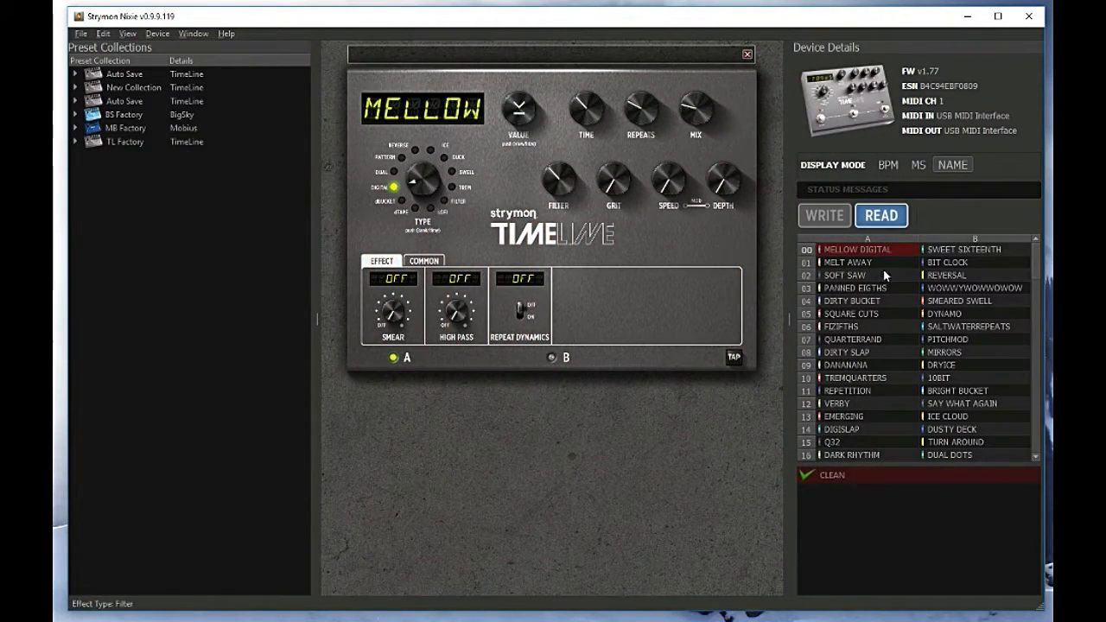
left_click(870, 263)
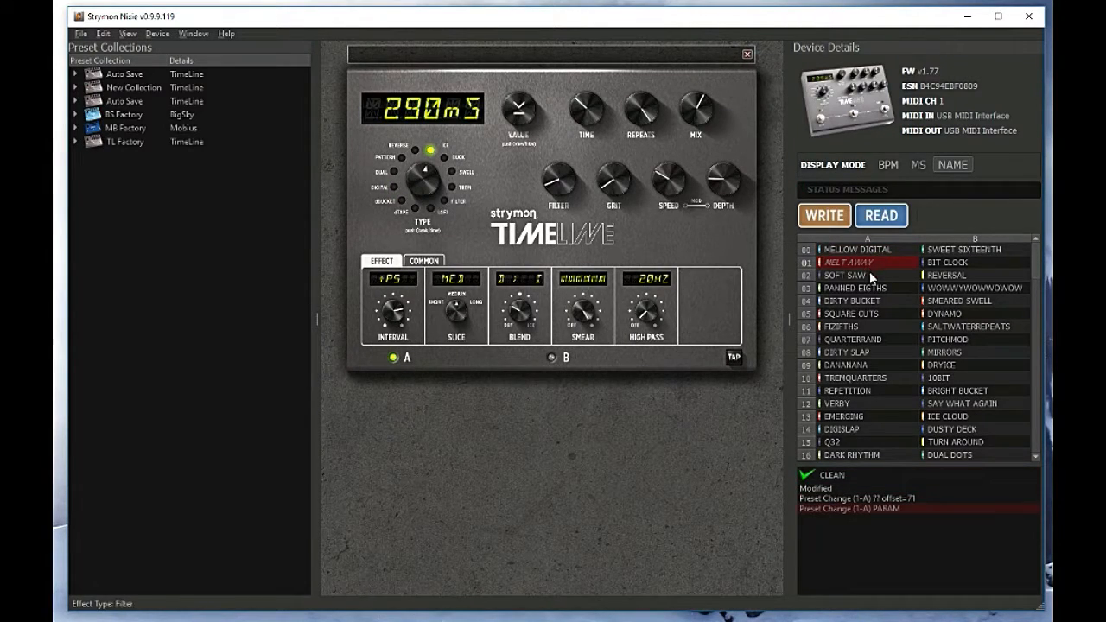
left_click(867, 277)
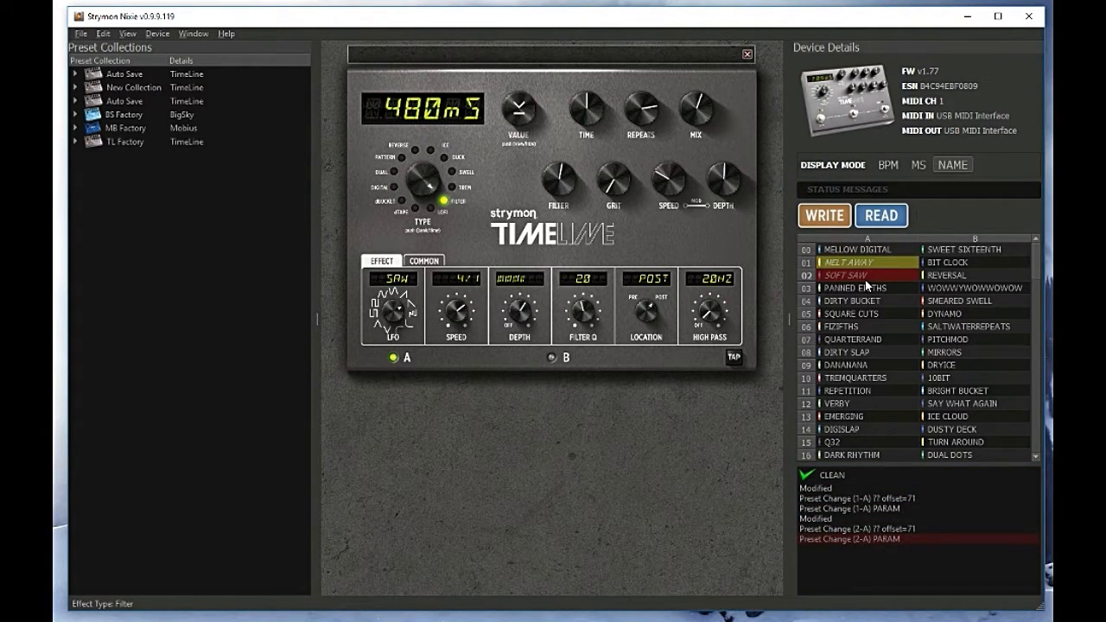
mouse_move(588, 126)
left_mouse_down()
mouse_move(589, 104)
mouse_move(584, 134)
left_mouse_up()
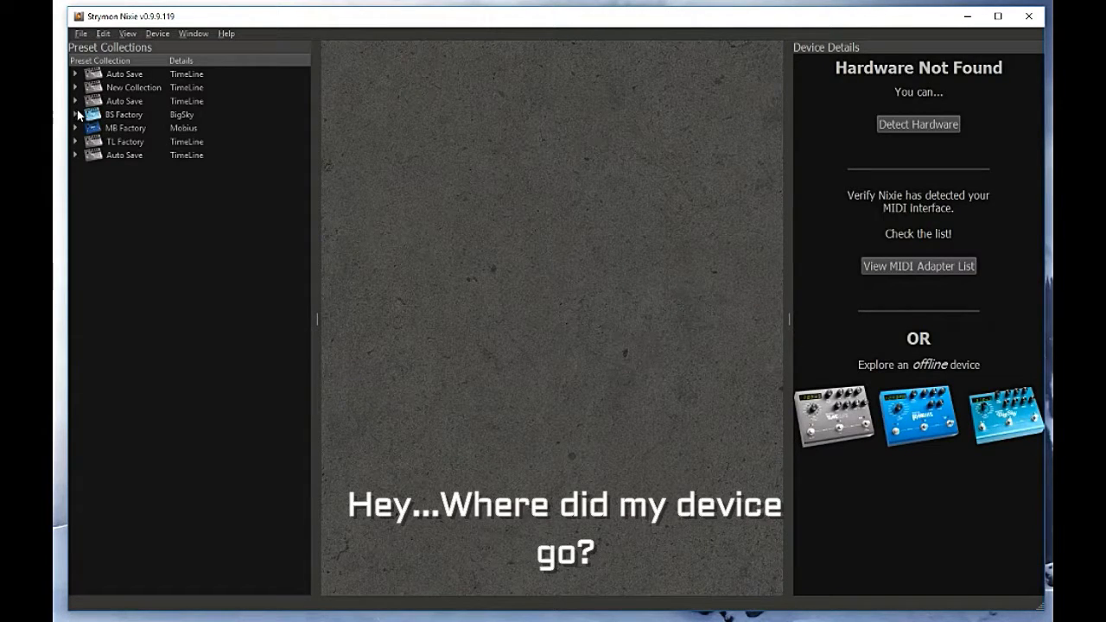
Force the unresponsive Strymon Nixie program to close and relaunch it from the desktop
left_click(124, 114)
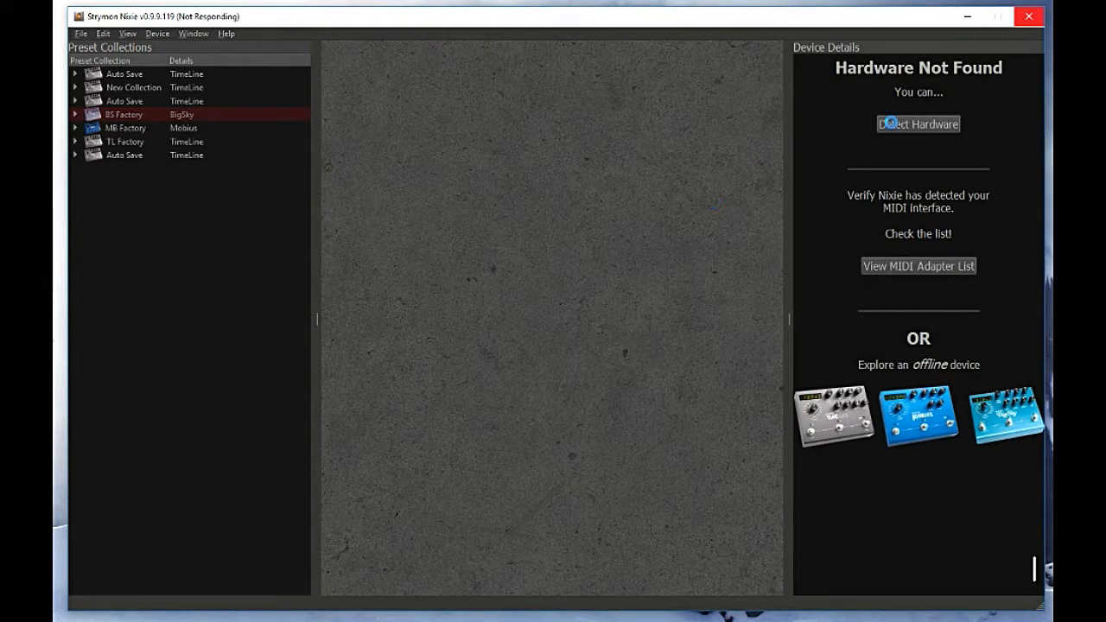
left_click(1029, 19)
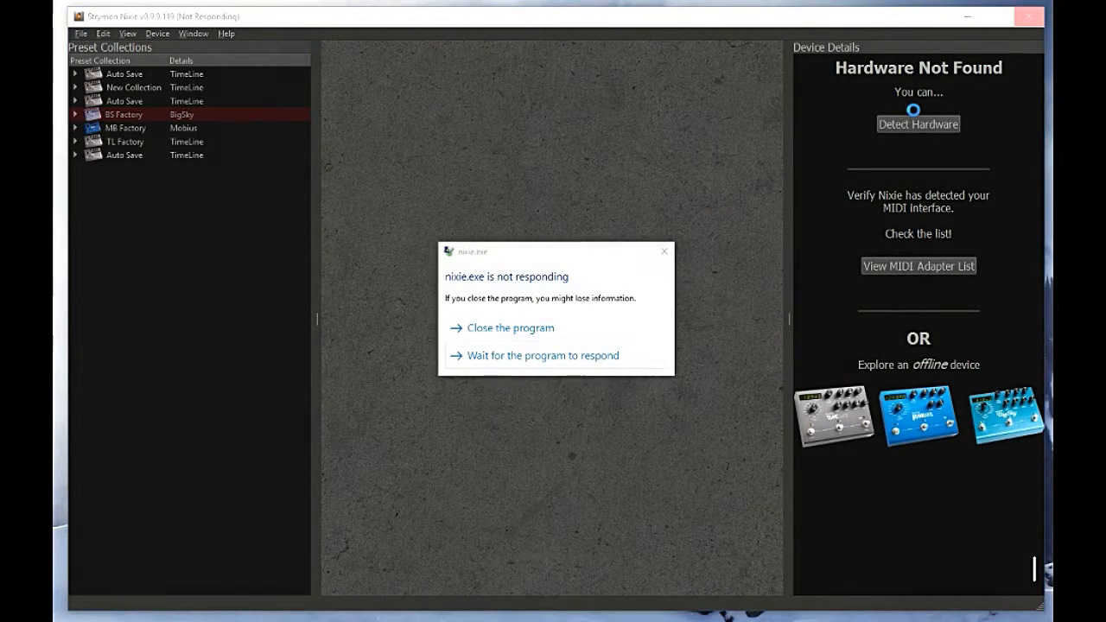
left_click(489, 330)
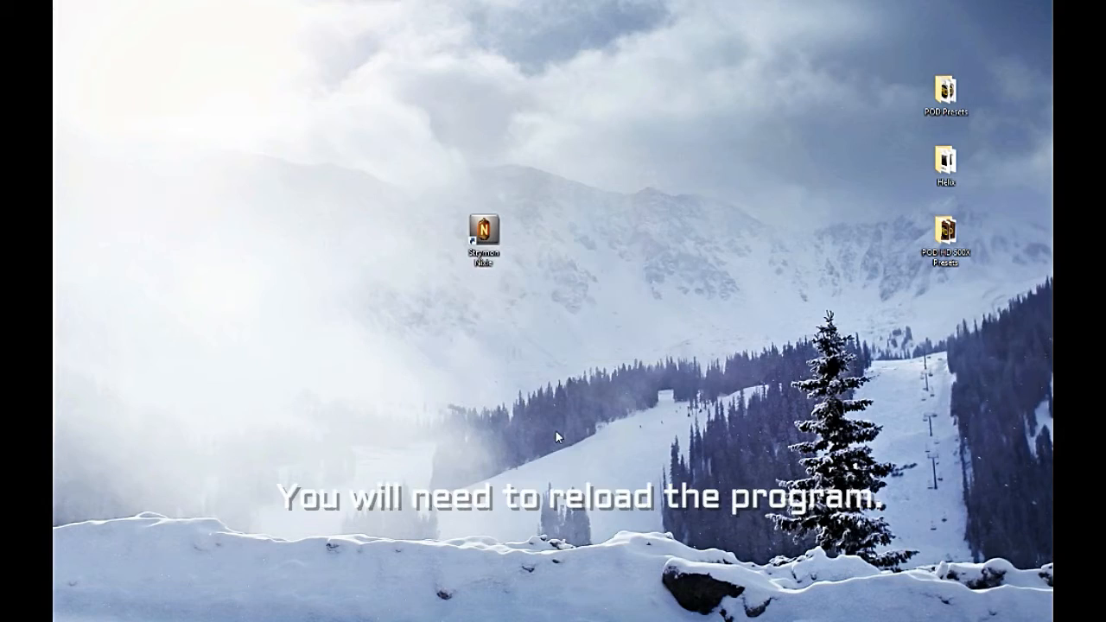
double_click(484, 229)
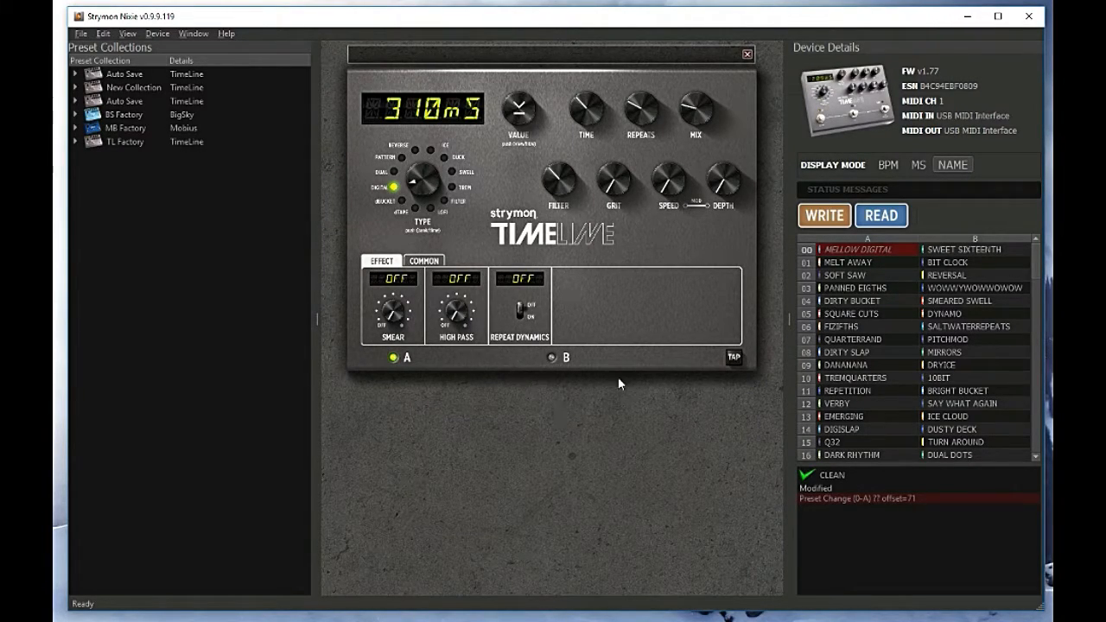
Rename the MELLOW DIGITAL preset in slot 00A to MY CUSTOM NAME and write it to the device
double_click(882, 249)
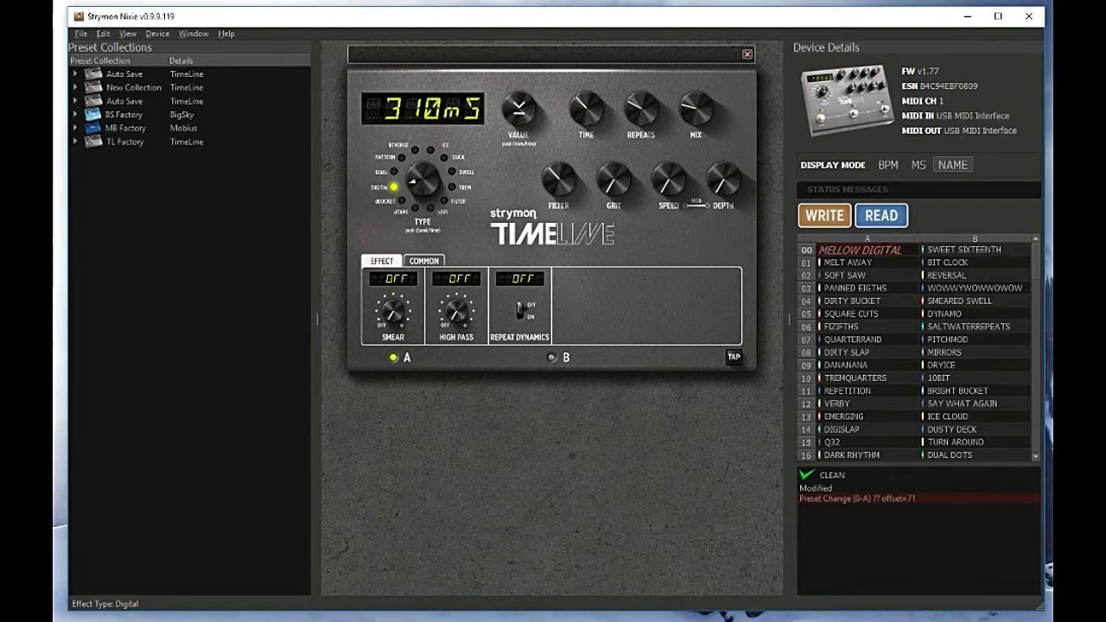
key("ctrl+a")
key("BackSpace")
type("M")
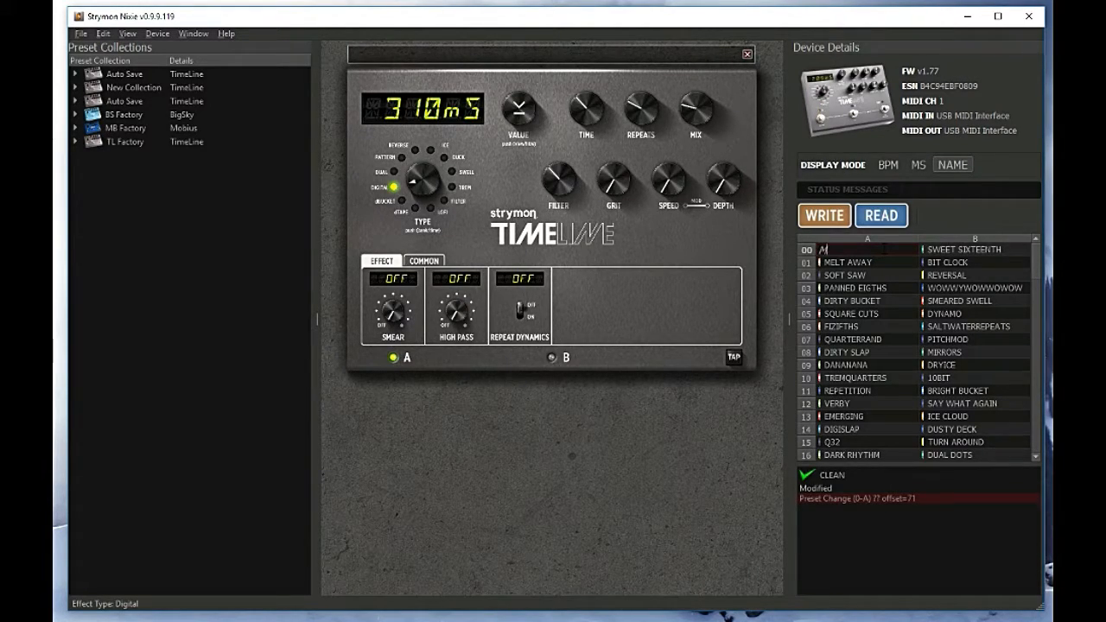
type("y Clstom Name")
key("Return")
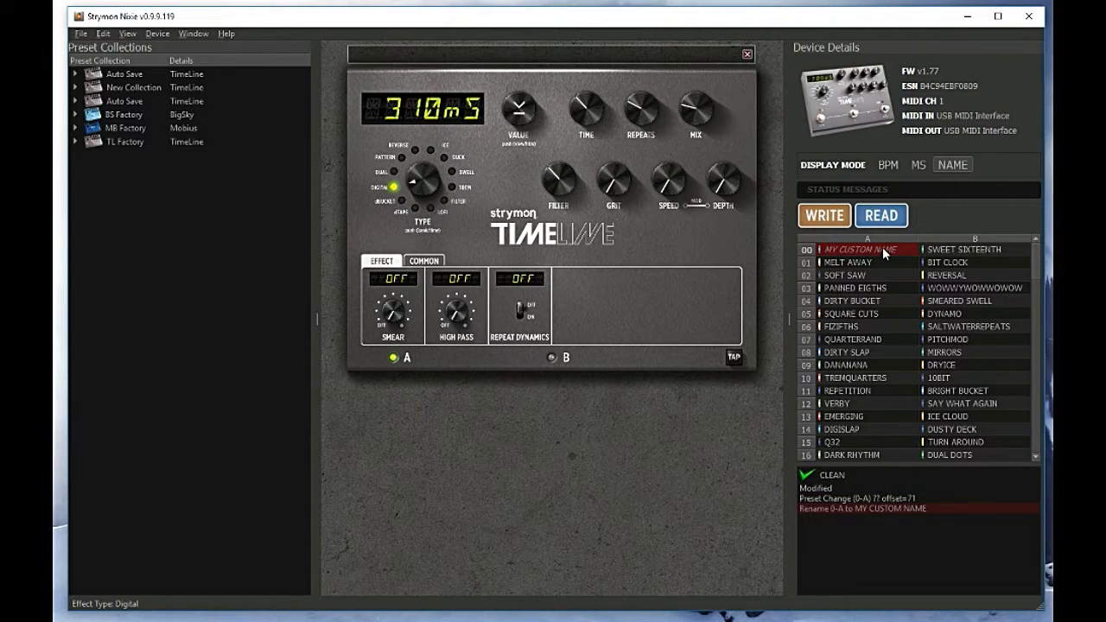
left_click(826, 217)
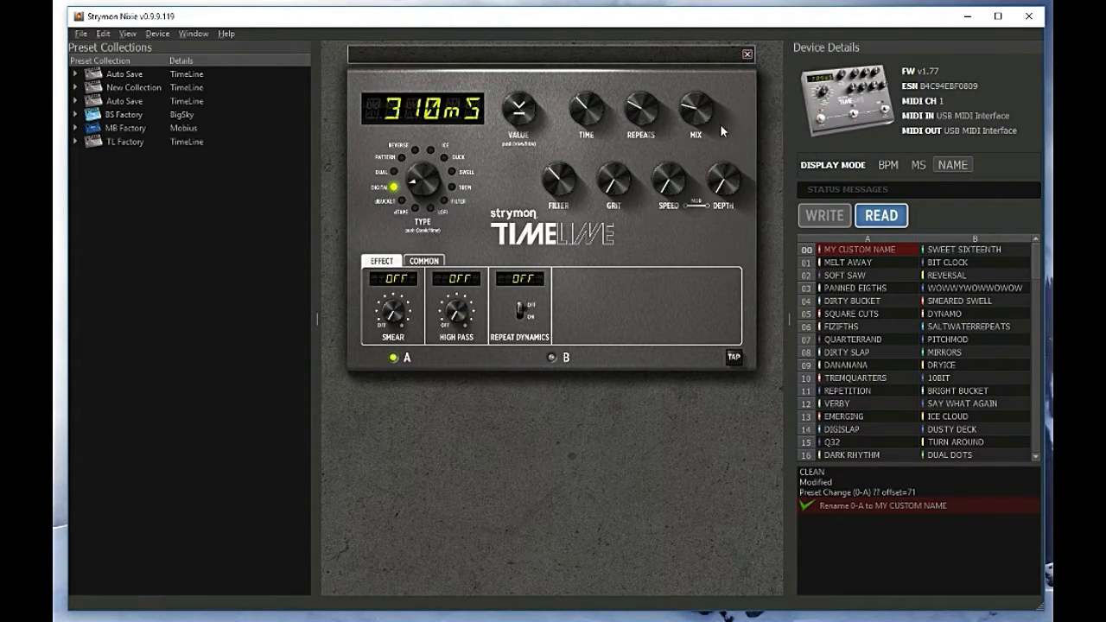
Raise the Mix level of the MY CUSTOM NAME preset and write the change to the device
left_click_drag(720, 124, 769, 177)
left_click(825, 217)
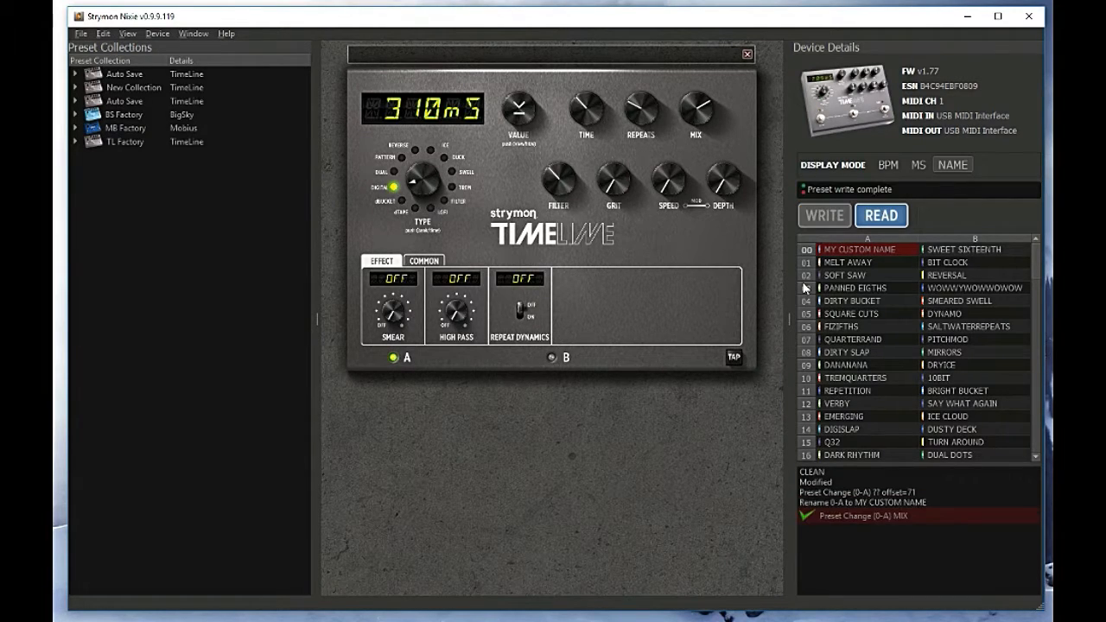
Set the delay Time of MY CUSTOM NAME to 60 ms, adjust its Repeats and Mix, and write the changes to the device
left_click(857, 275)
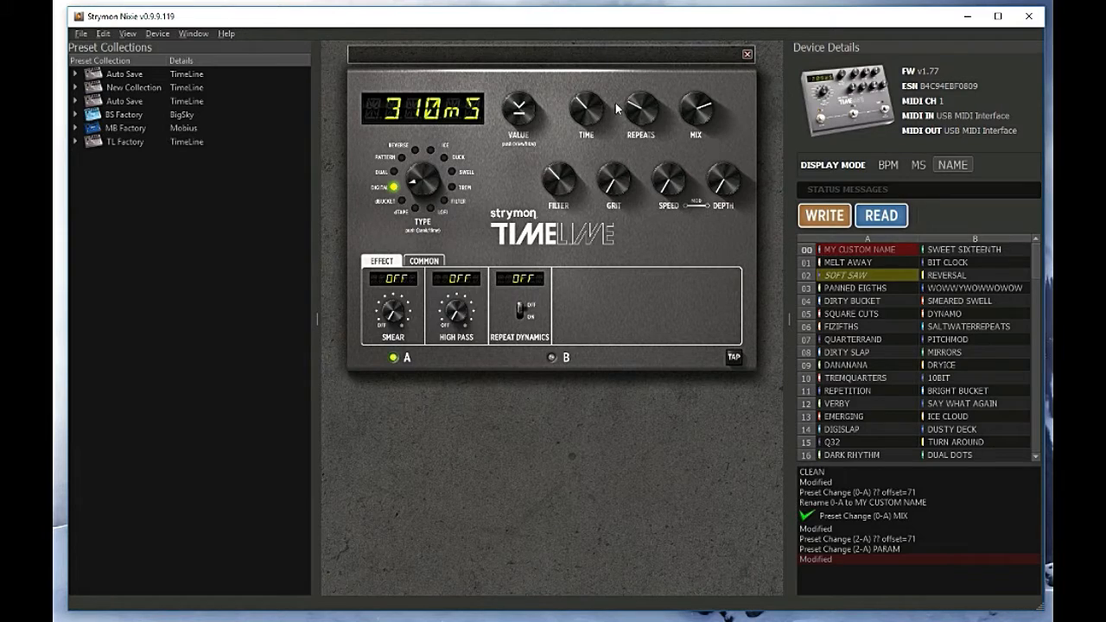
left_click_drag(586, 111, 595, 177)
left_click_drag(645, 104, 645, 95)
left_click_drag(707, 121, 705, 115)
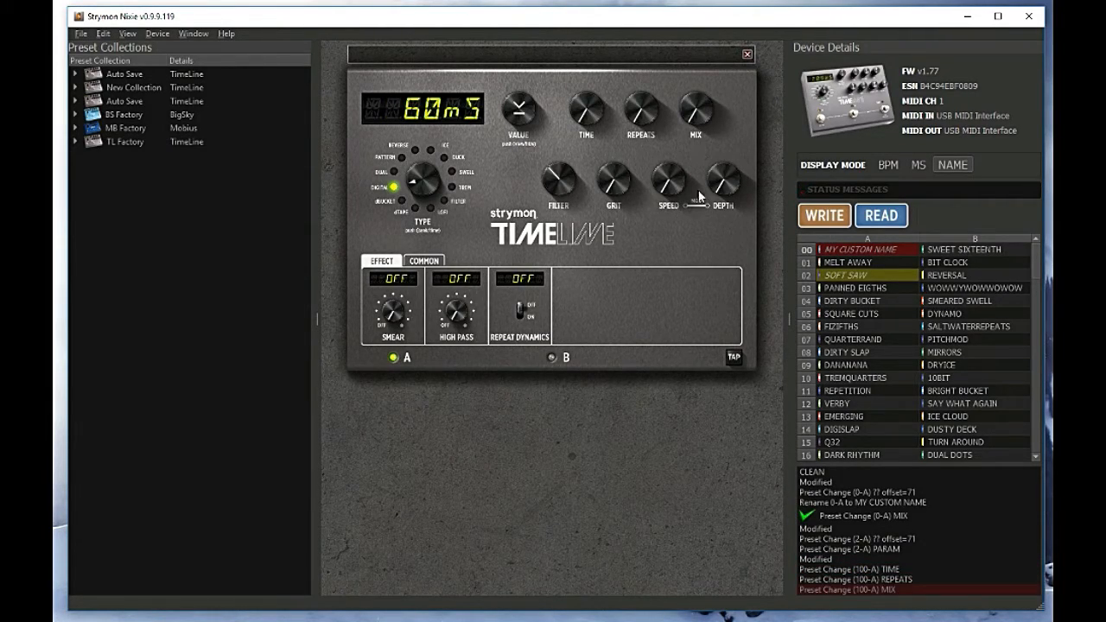
left_click(828, 218)
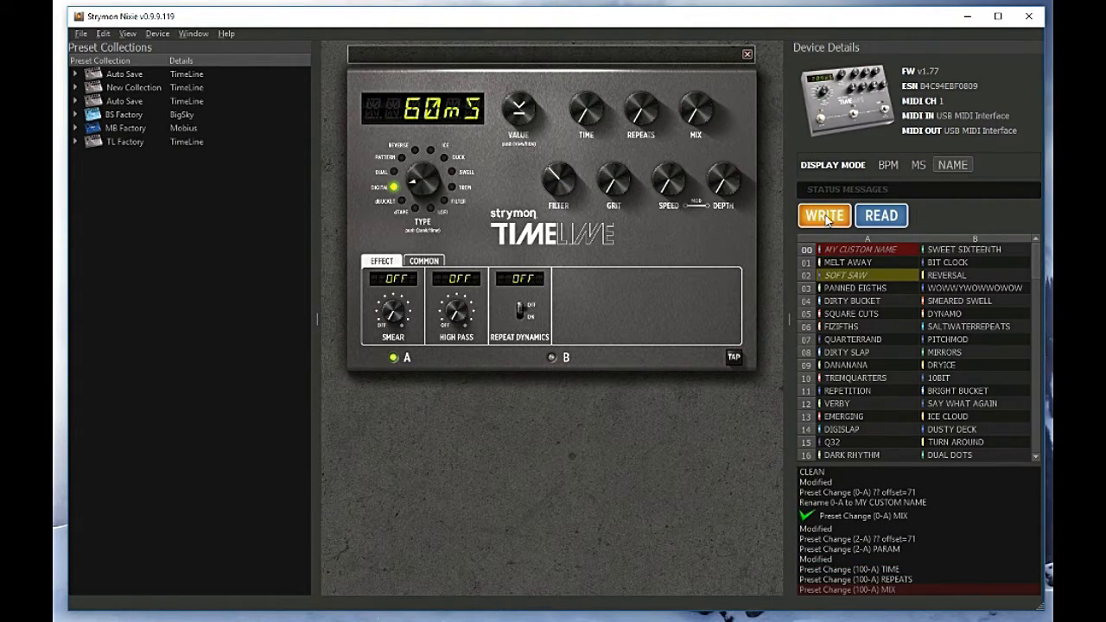
Load the MELT AWAY preset and read all presets back from the device
left_click(829, 263)
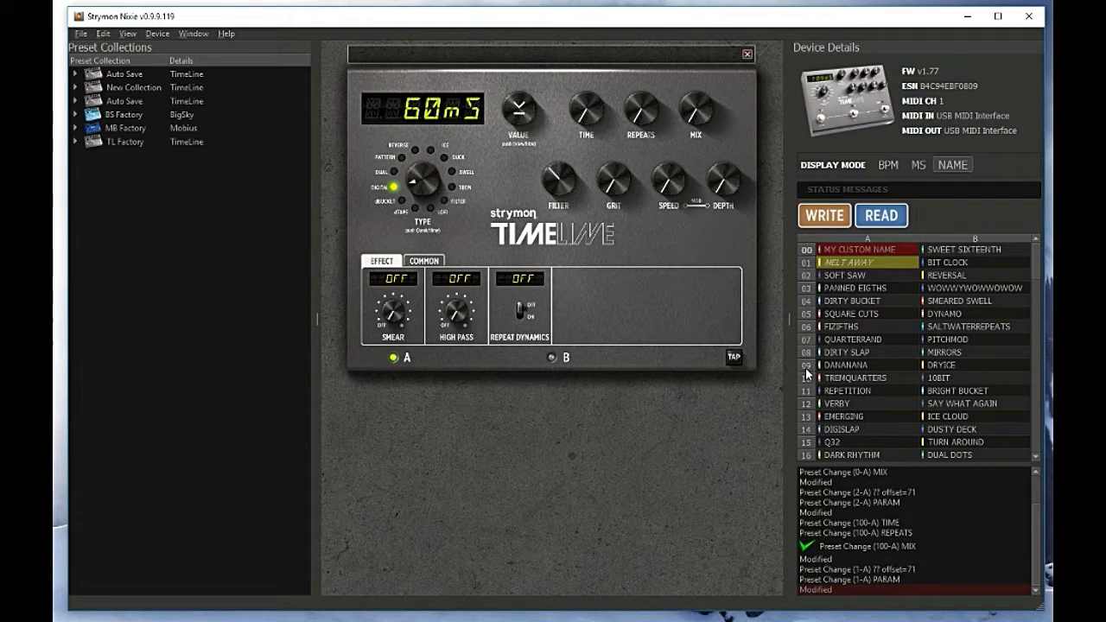
left_click(880, 218)
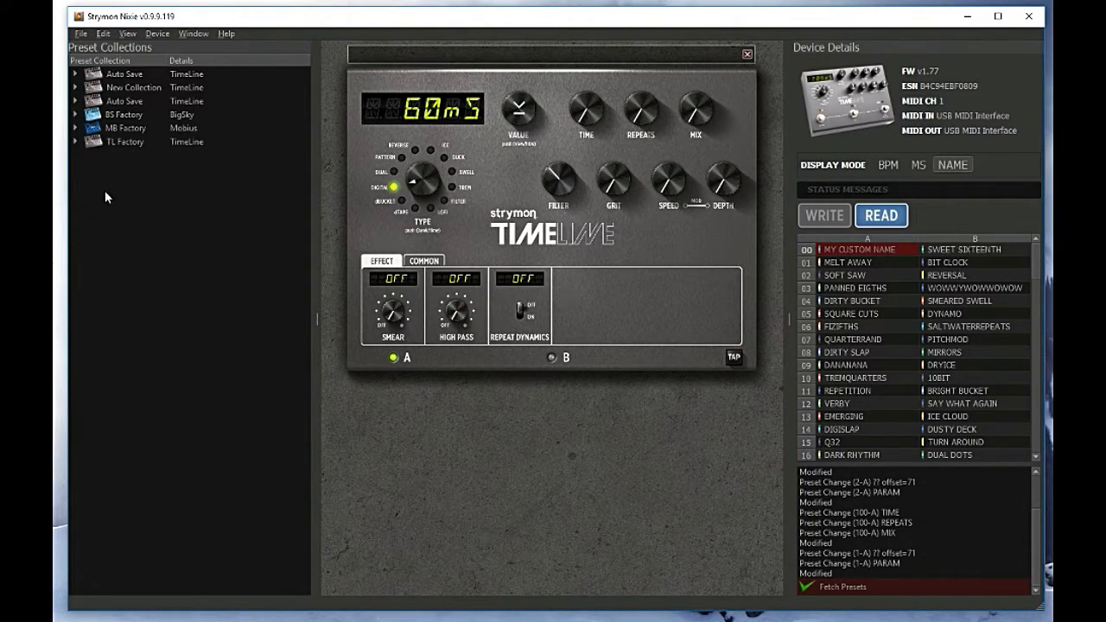
Expand New Collection, select device presets FIZIFTHS through BRIGHT BUCKET, and add FIZIFTHS to the collection
left_click(831, 329)
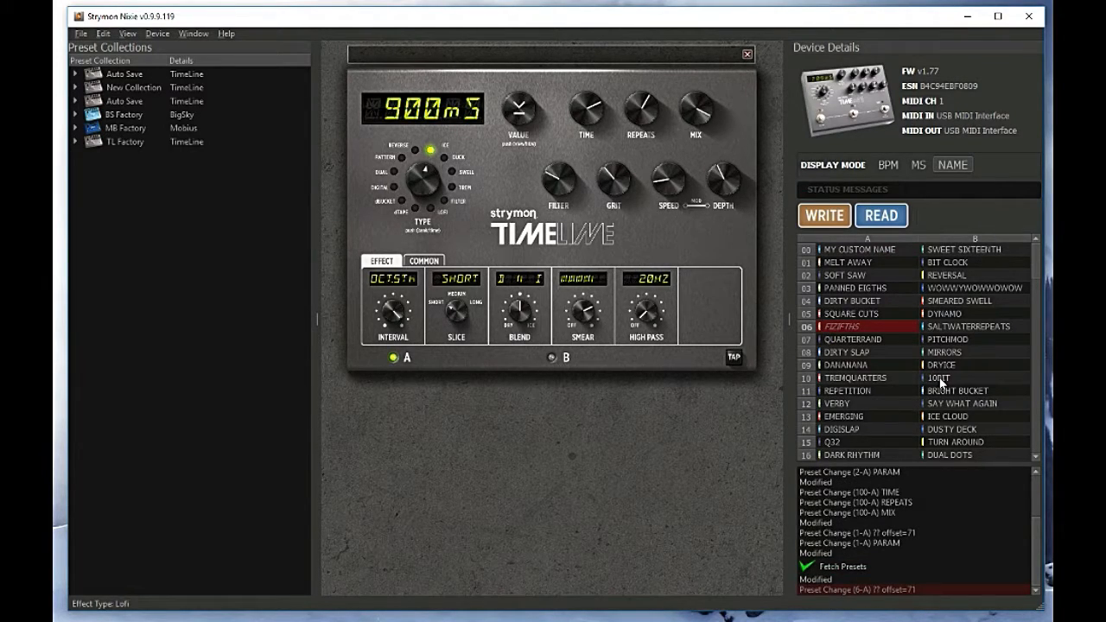
left_click(75, 87)
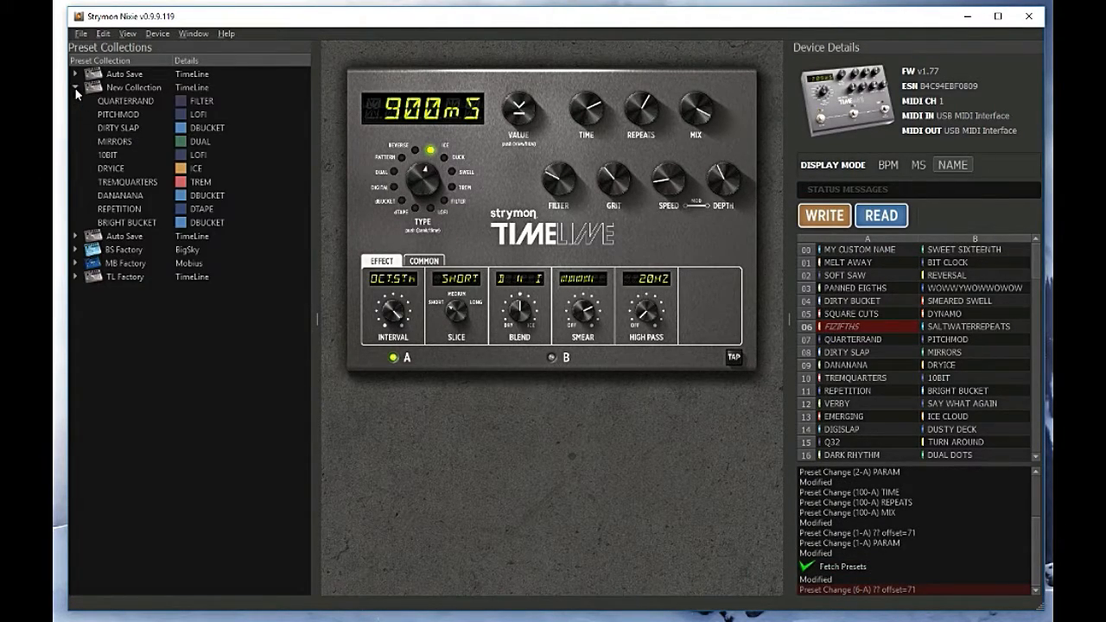
left_click(956, 390, "shift")
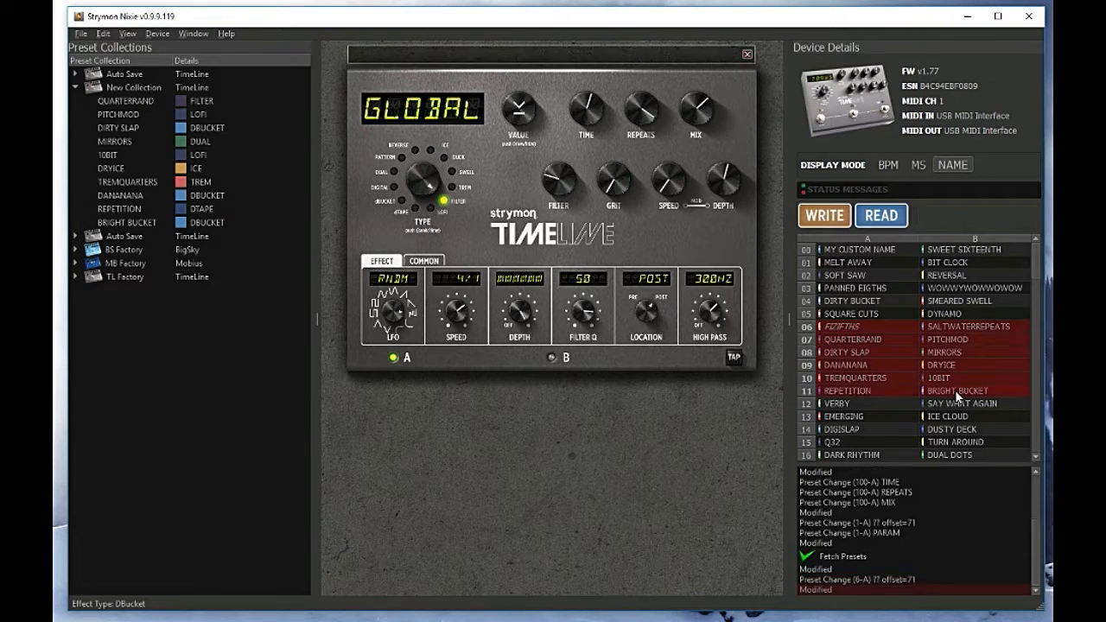
left_click_drag(855, 325, 151, 91)
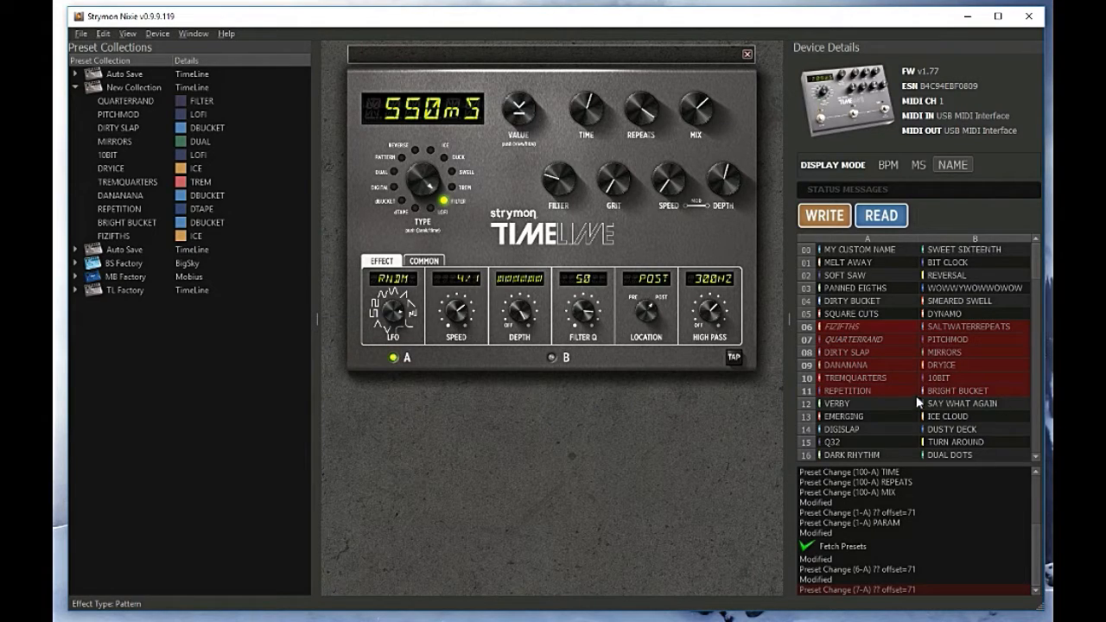
Create a collection named New Collection from the device presets FIZIFTHS through SAY WHAT AGAIN
left_click(838, 328)
left_click(953, 403, "shift")
right_click(952, 403)
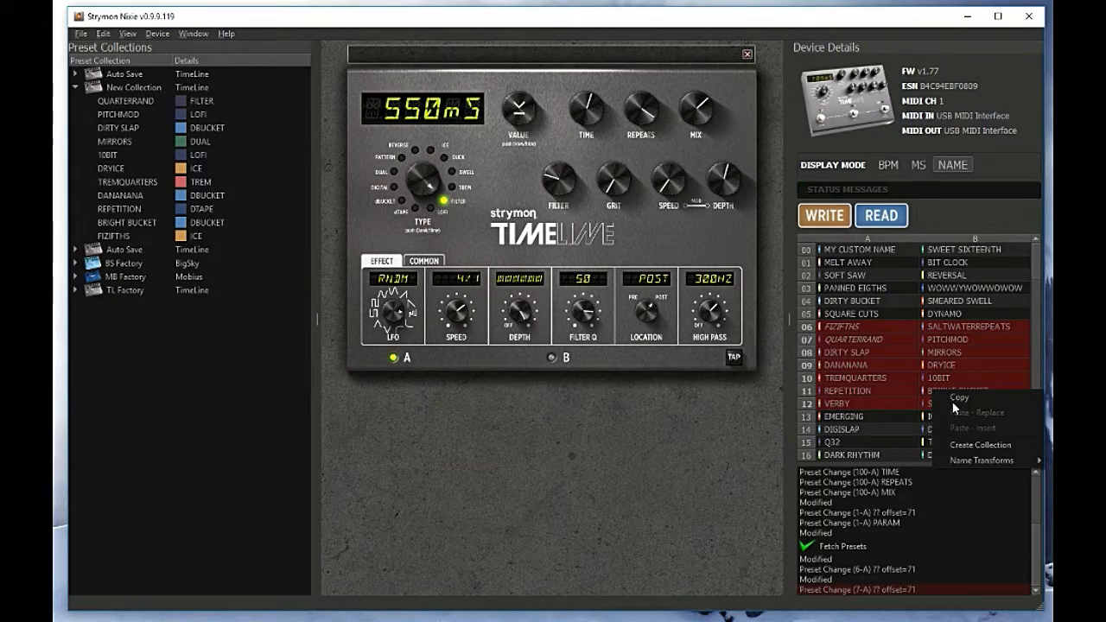
left_click(977, 444)
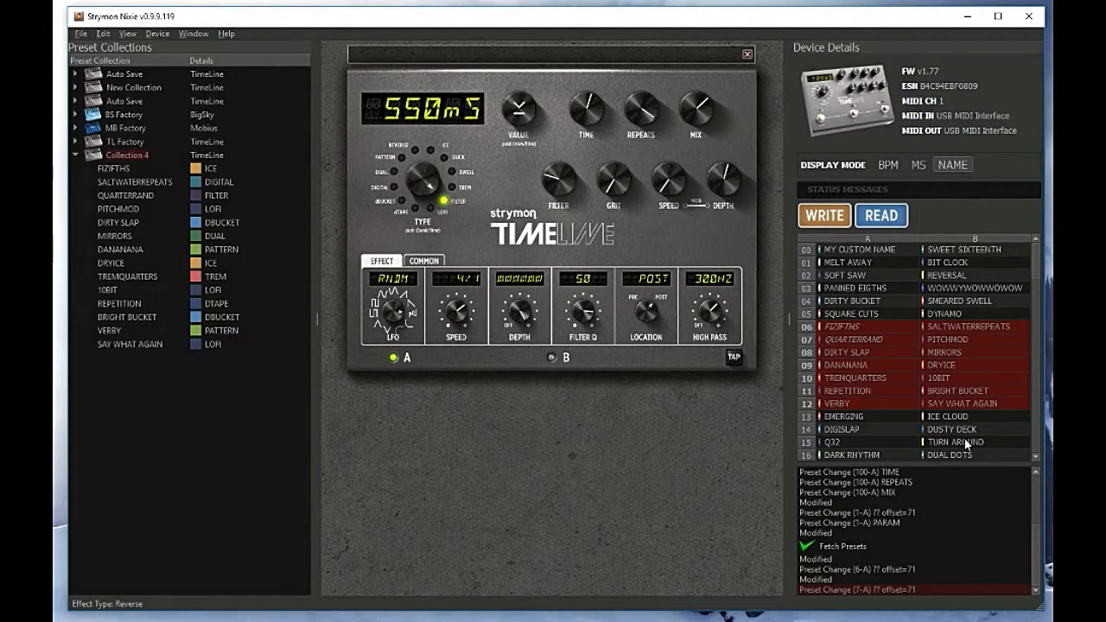
type("New")
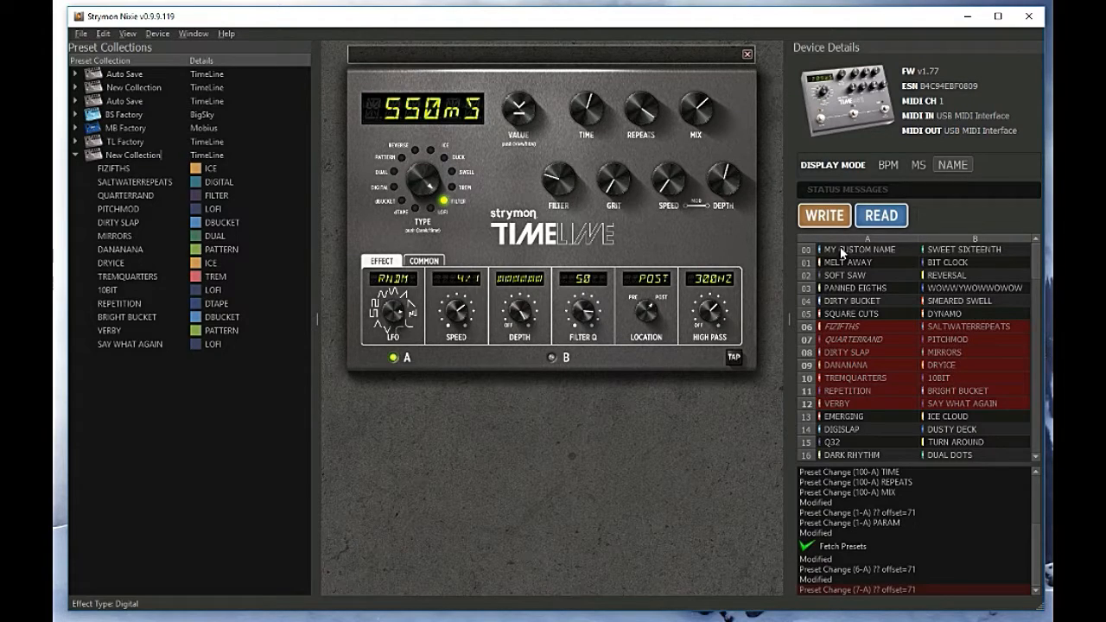
key("Return")
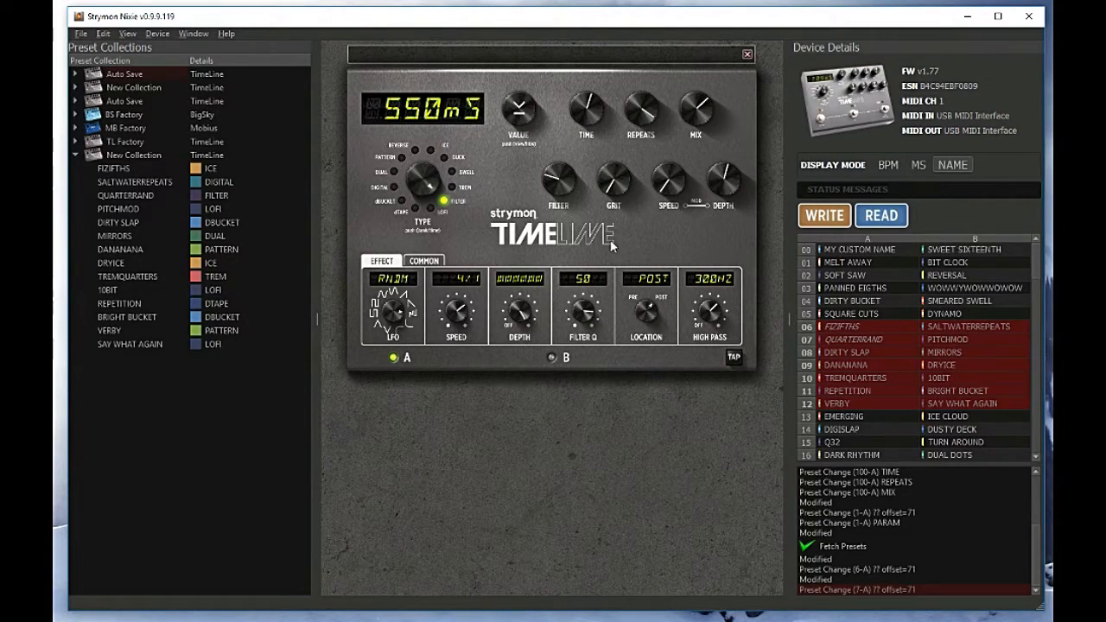
Rename the newly created preset collection to Newer Collection
left_click(121, 156)
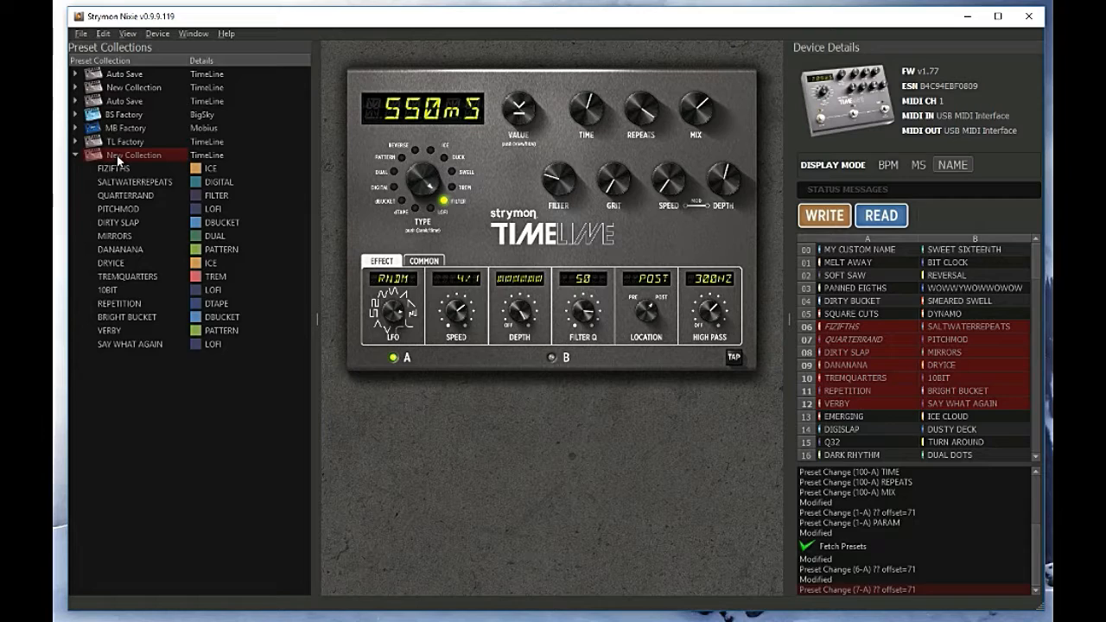
left_click(120, 160)
type("Never Collection")
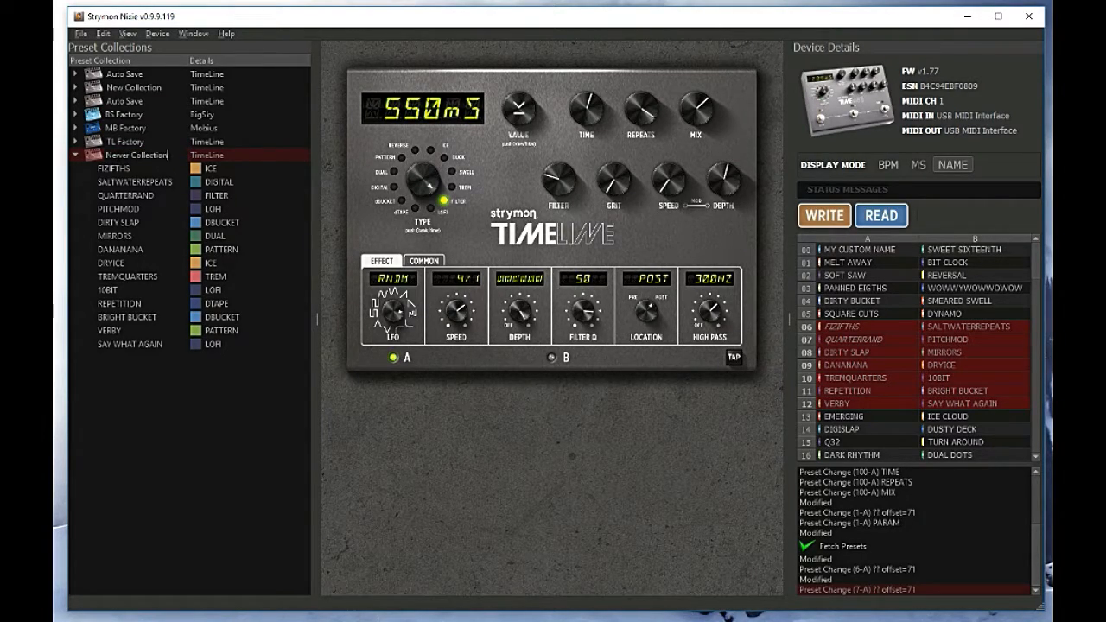
key("Return")
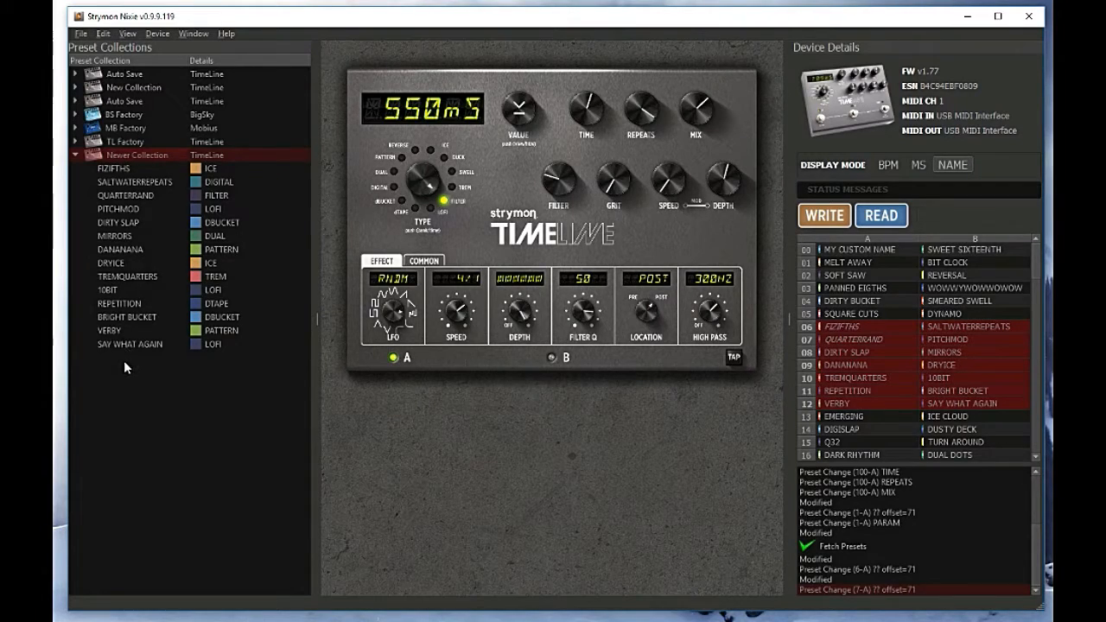
Browse TREMQUARTERS, DIRTY SLAP and DRYICE in Newer Collection, and MIRRORS, PANNED EIGTHS and SAY WHAT AGAIN on the device
left_click(117, 276)
left_click(117, 280)
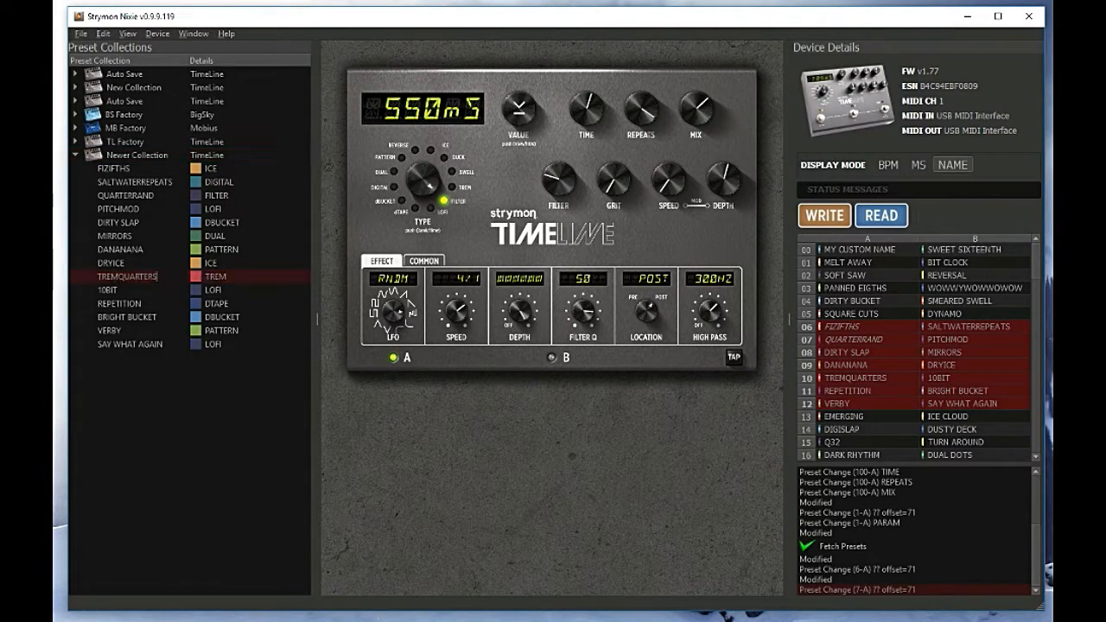
left_click(959, 351)
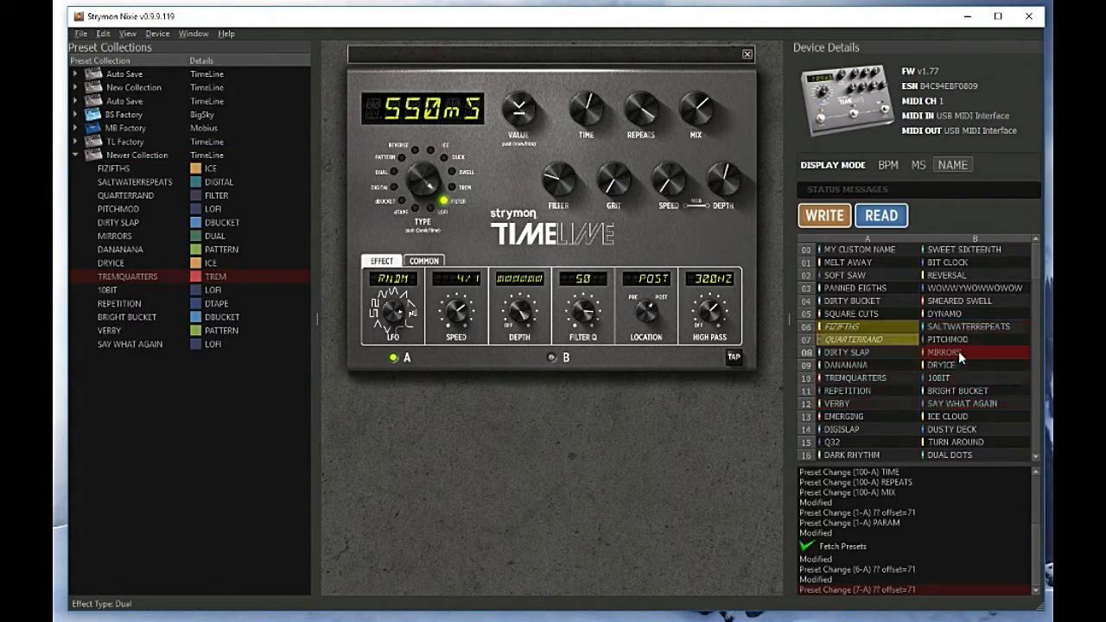
left_click(888, 286)
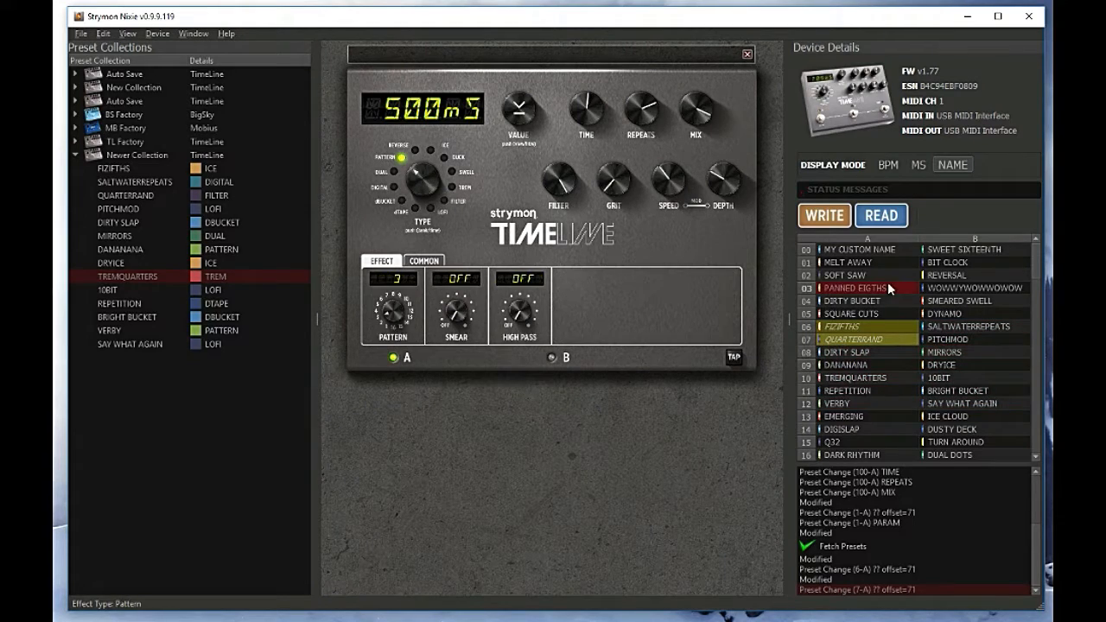
left_click(124, 263)
left_click(137, 222)
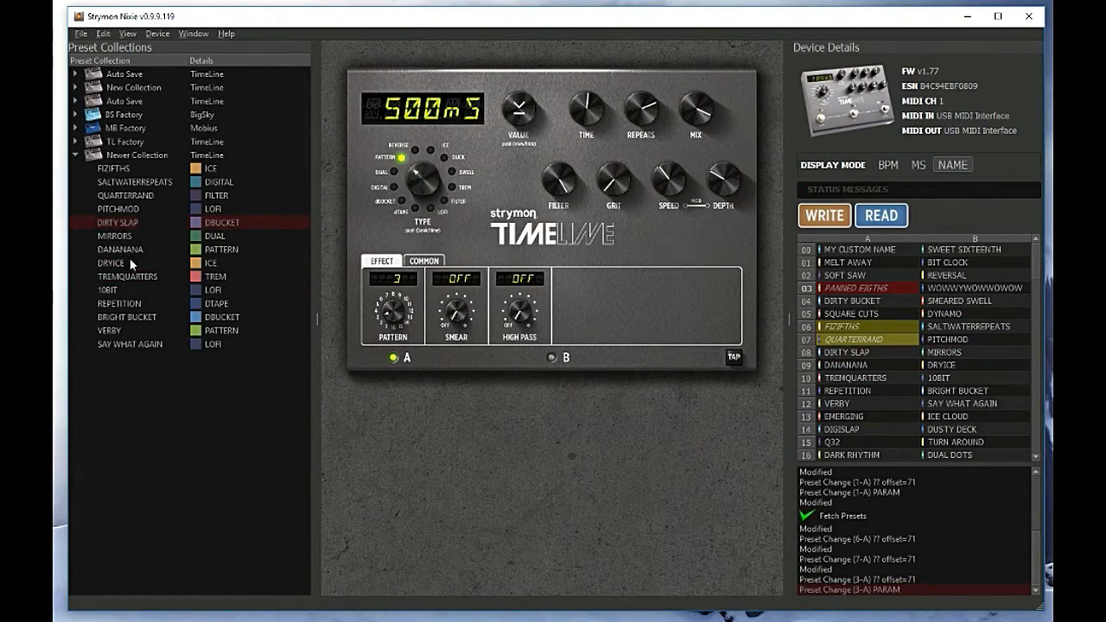
left_click(136, 263)
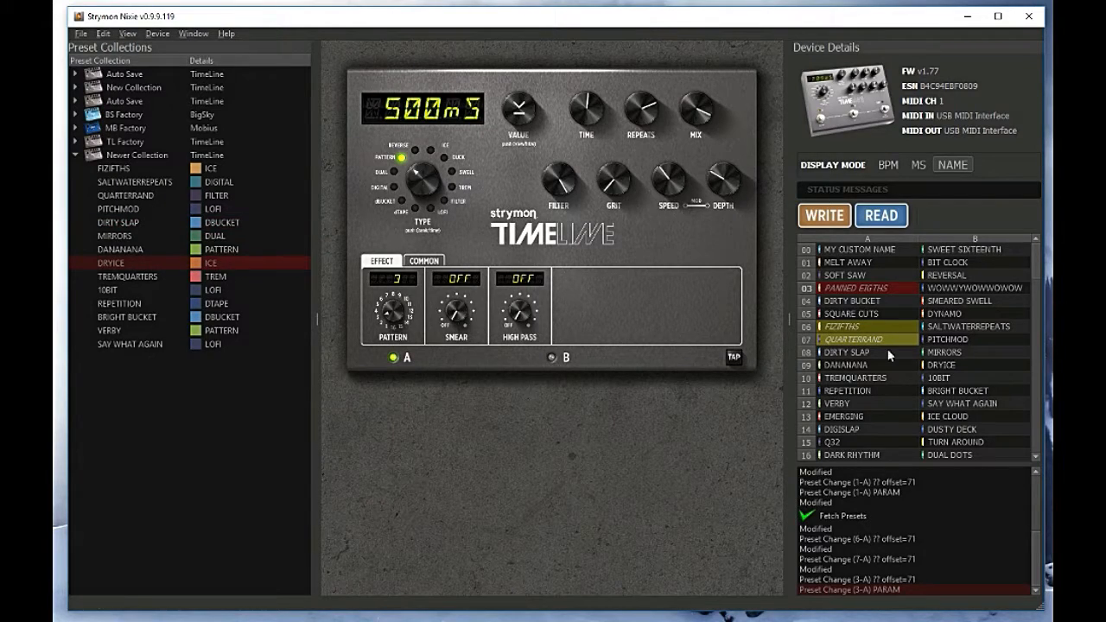
left_click(949, 404)
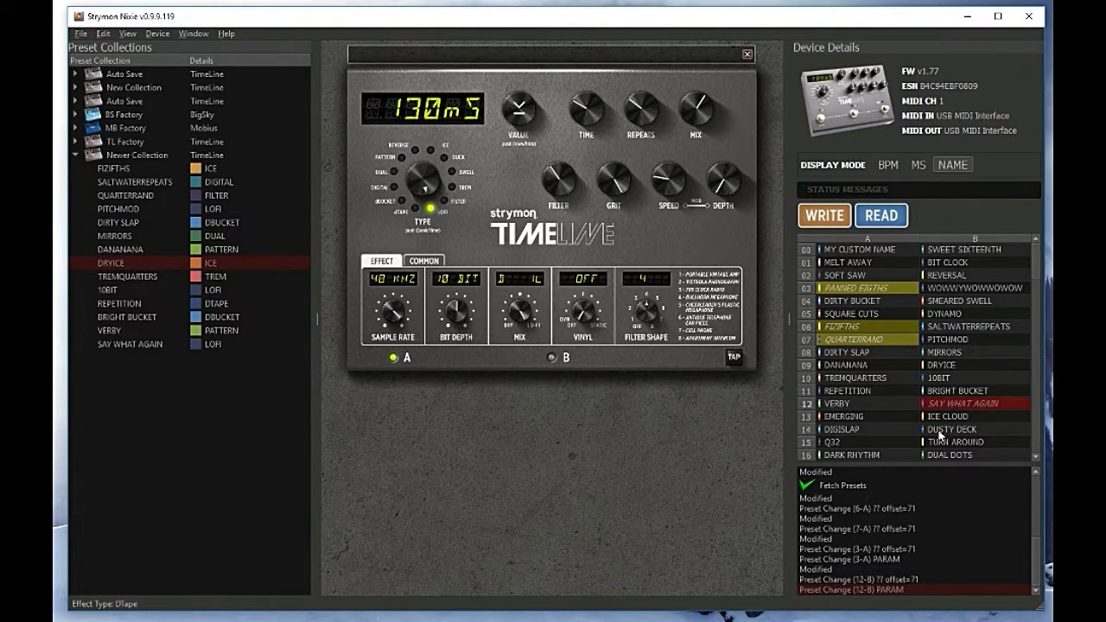
Load the EMERGING preset, read all presets from the TimeLine again and back them up
left_click(888, 418)
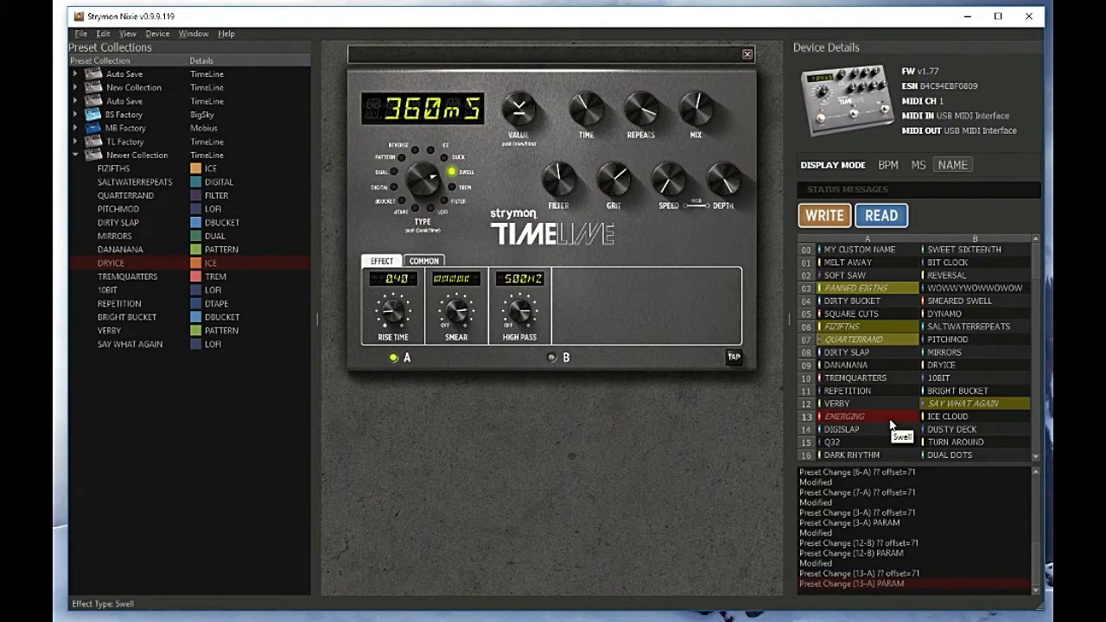
left_click(878, 223)
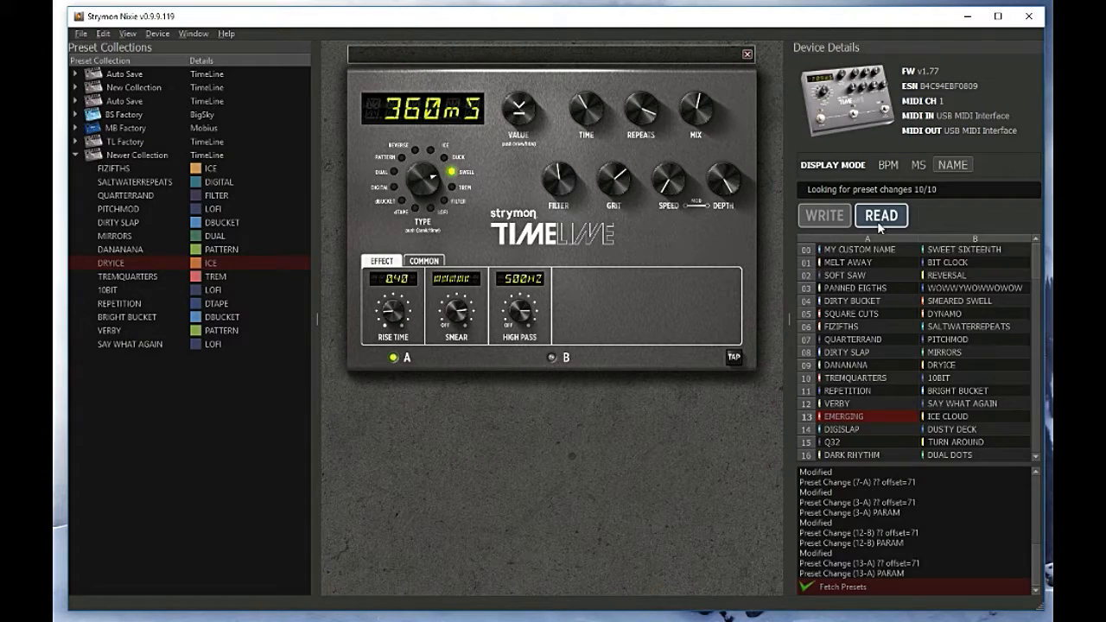
left_click(157, 33)
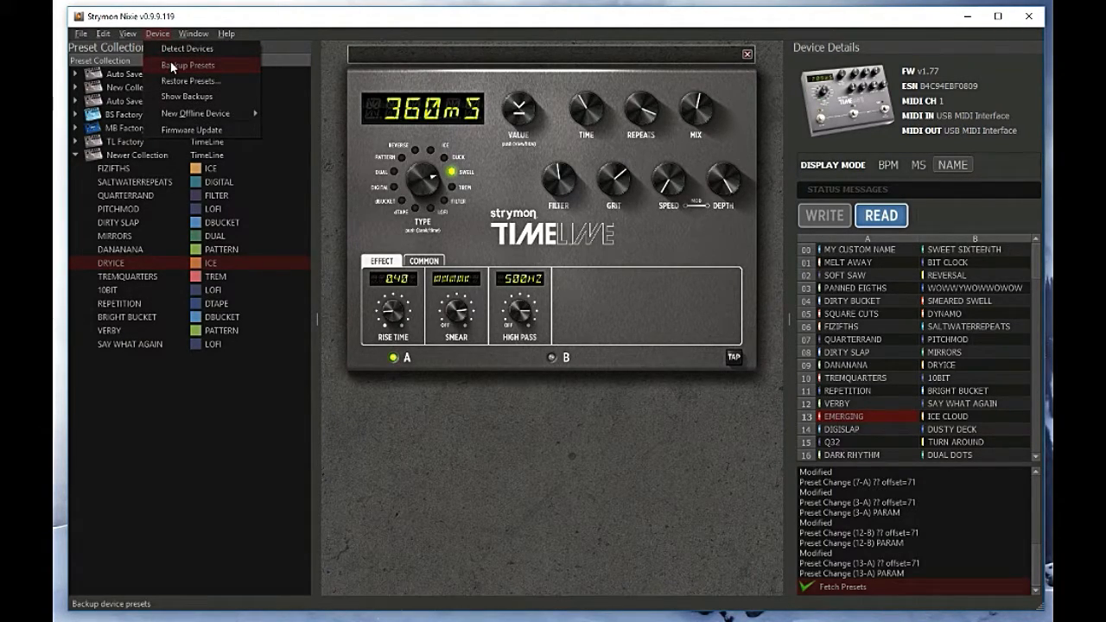
left_click(170, 64)
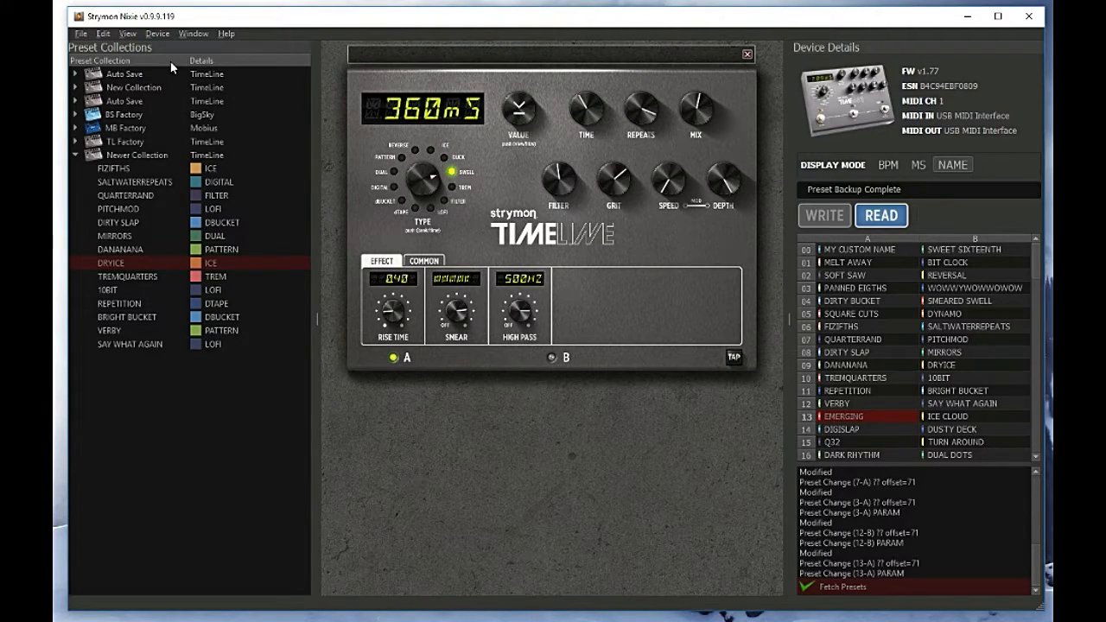
Collapse Newer Collection, then open the backup location and examine the backup files stored in the TimeLine device's folder
left_click(73, 152)
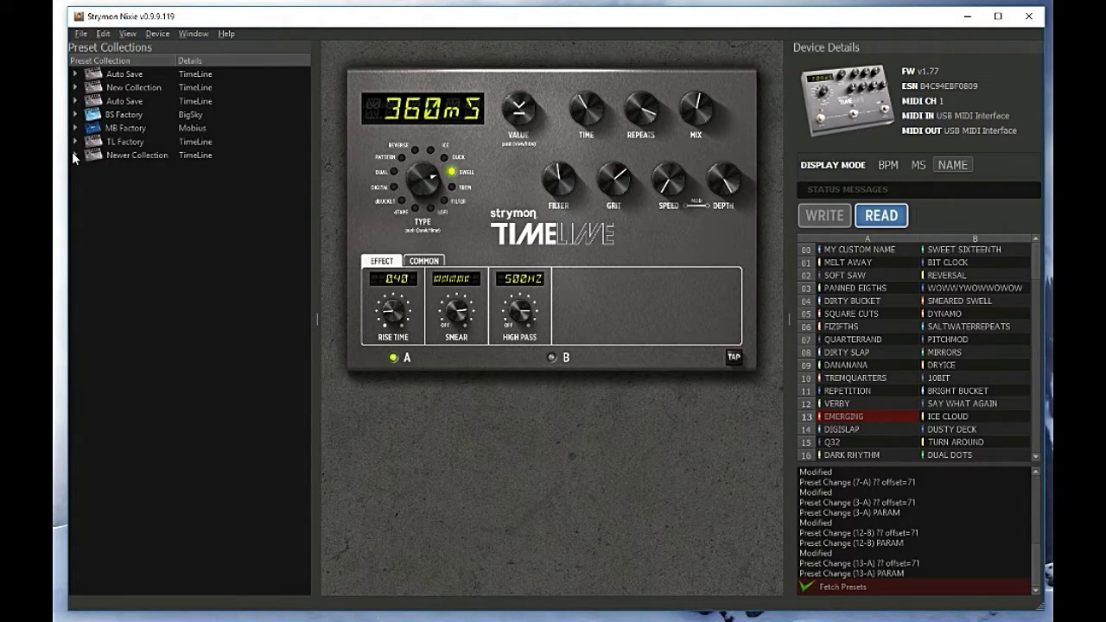
left_click(156, 34)
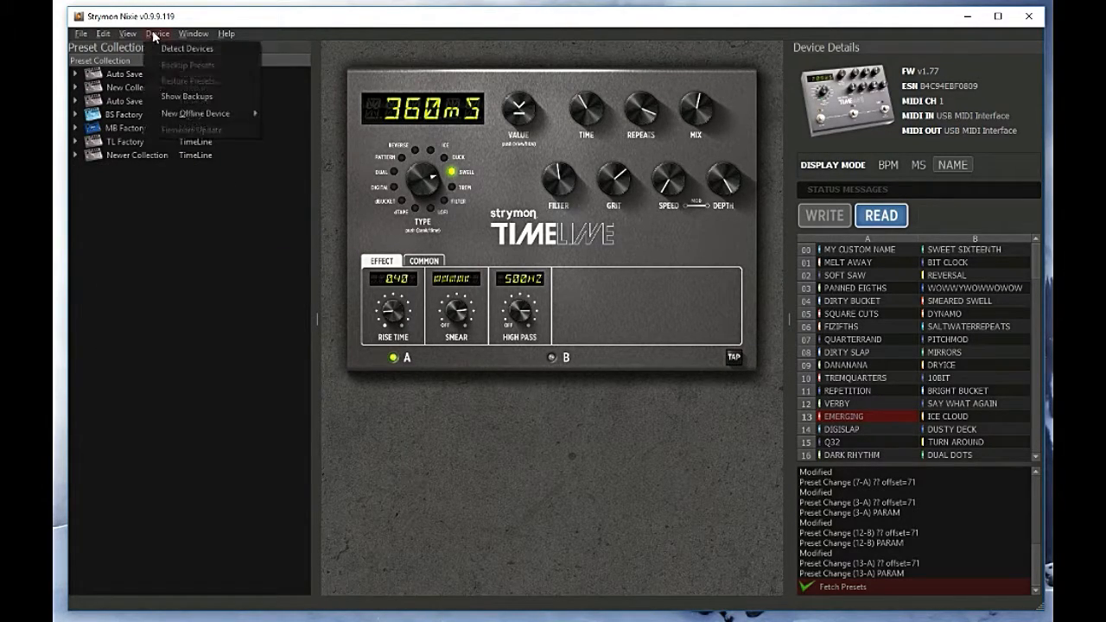
left_click(176, 98)
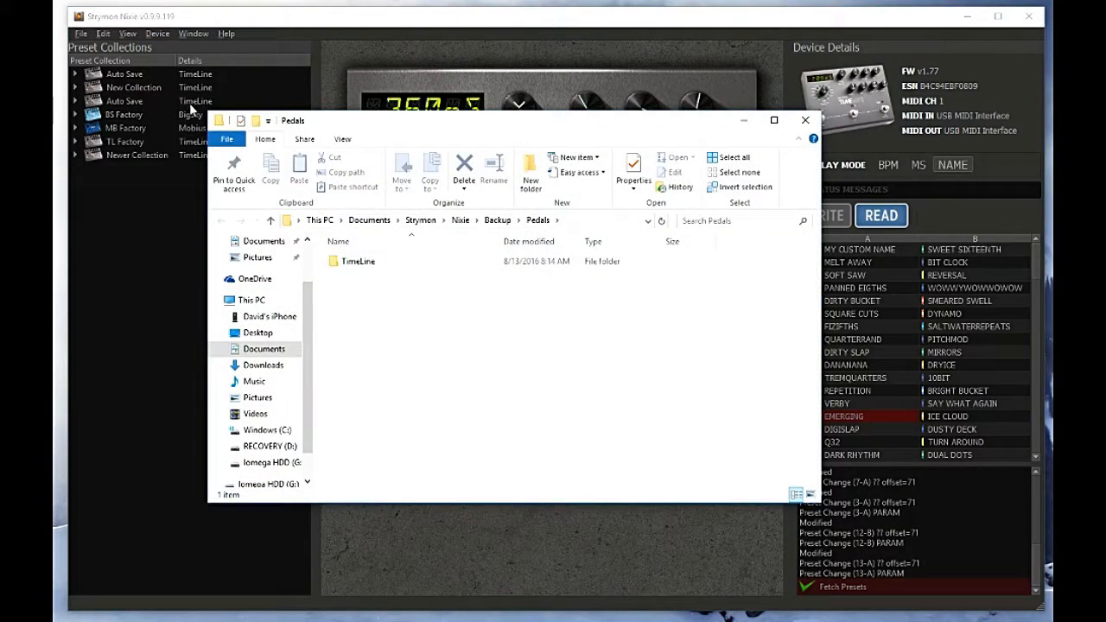
double_click(369, 263)
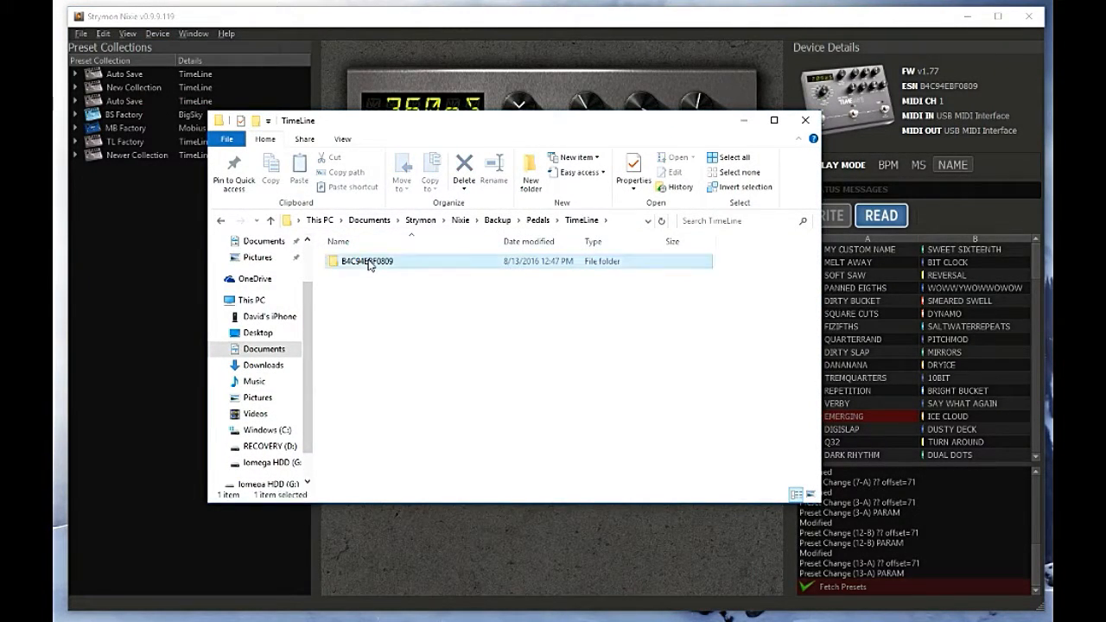
double_click(368, 263)
left_click_drag(817, 265, 835, 365)
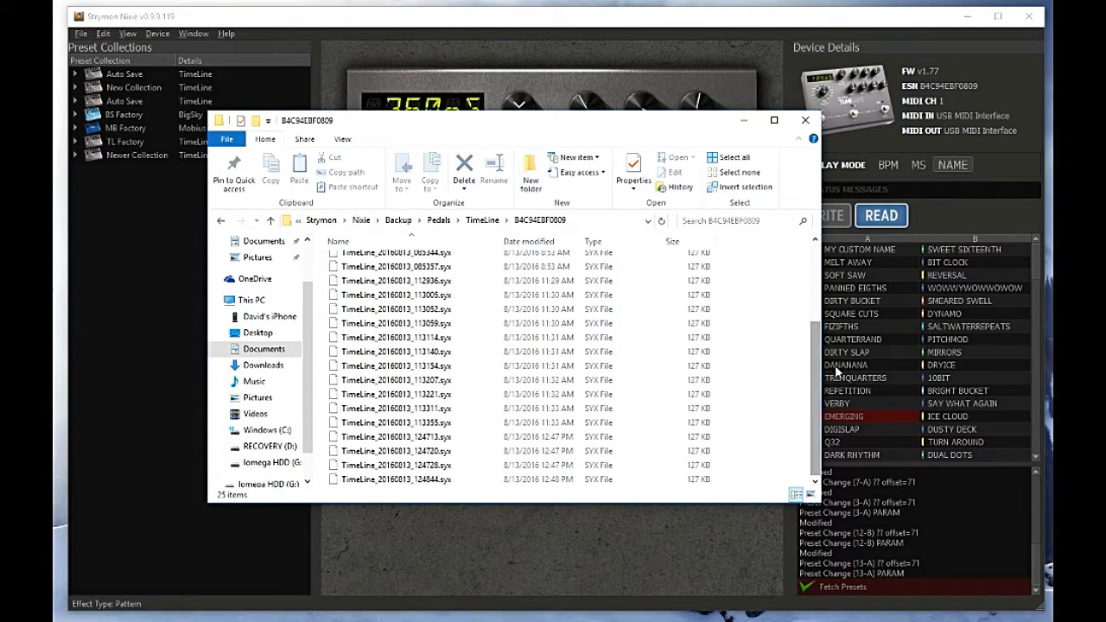
left_click(804, 122)
With DIRTY SLAP selected, restore the device presets from the 2016/08/13 08:14:19 backup and write them to the pedal
left_click(891, 353)
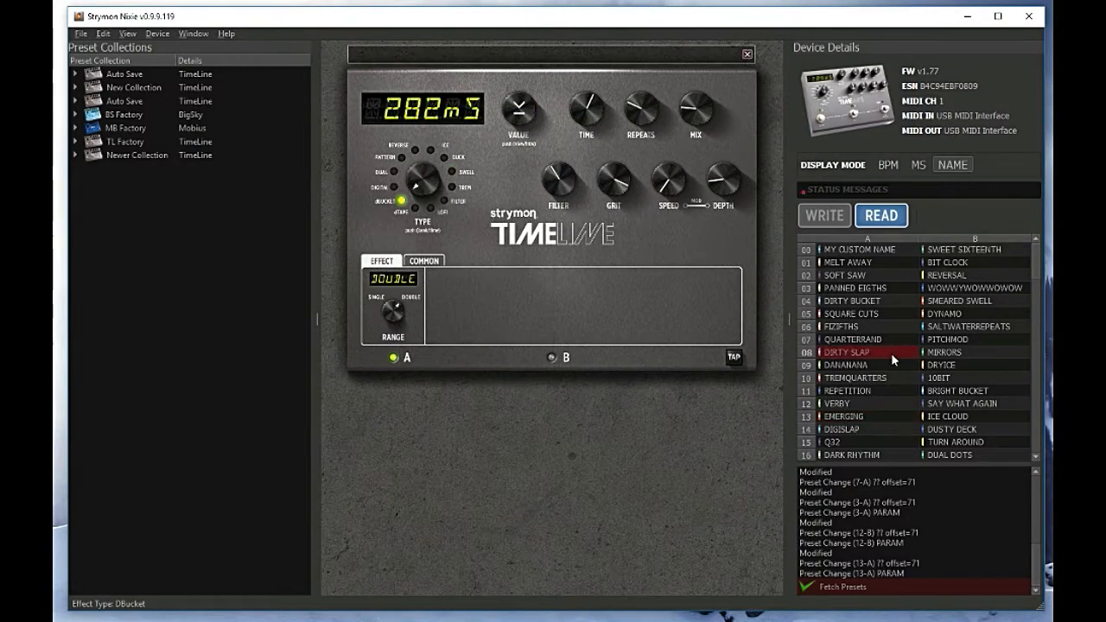
left_click(181, 33)
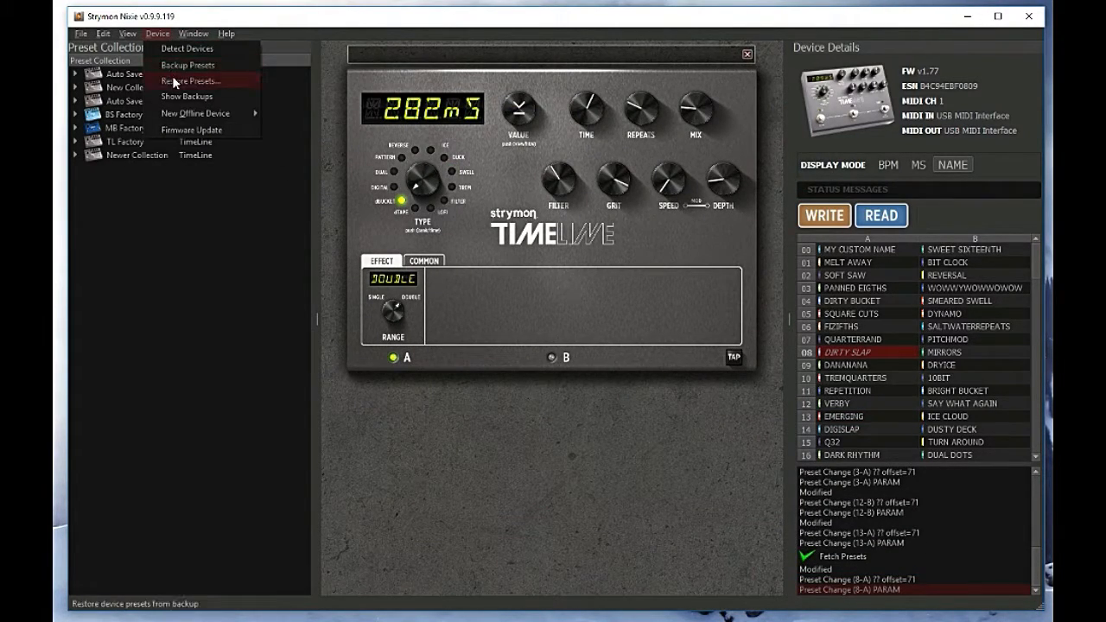
left_click(174, 78)
left_click_drag(635, 277, 646, 344)
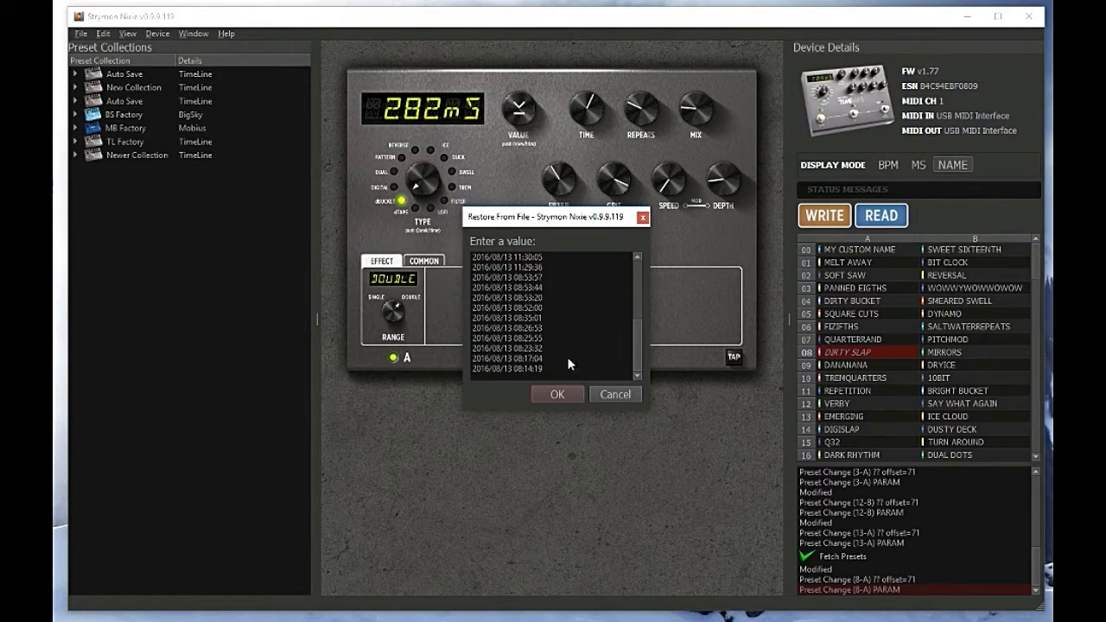
left_click(541, 372)
left_click(563, 396)
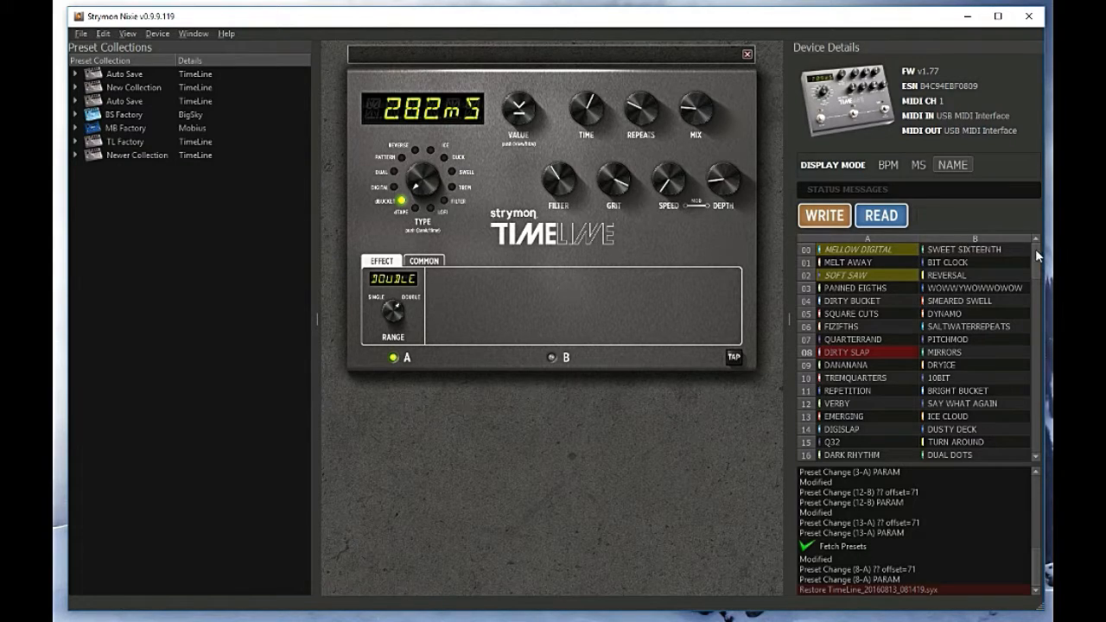
left_click(824, 215)
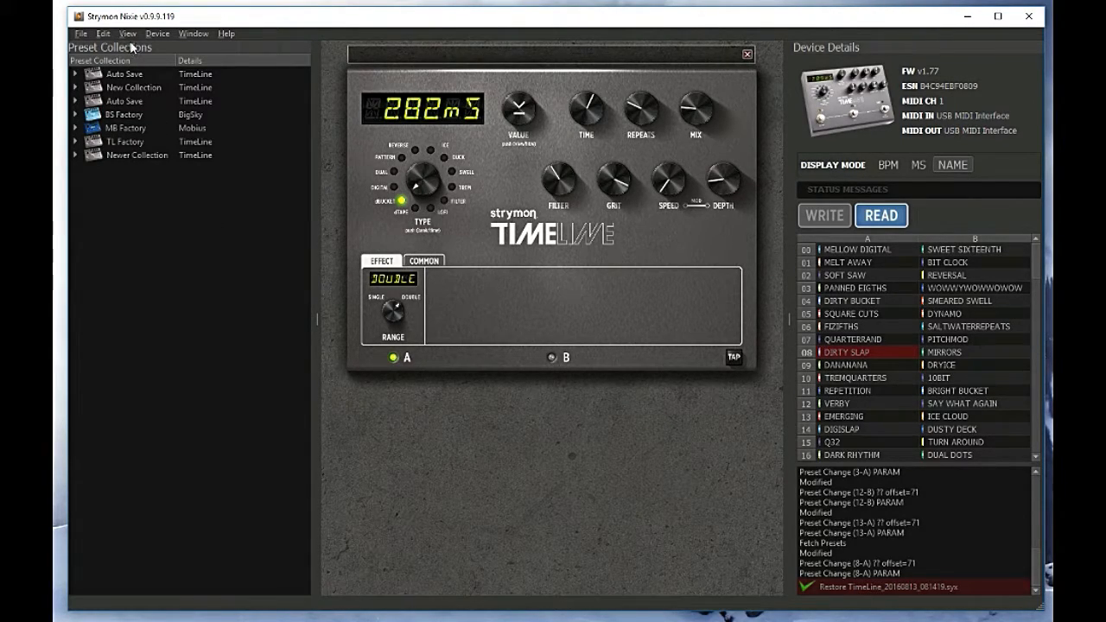
left_click(97, 34)
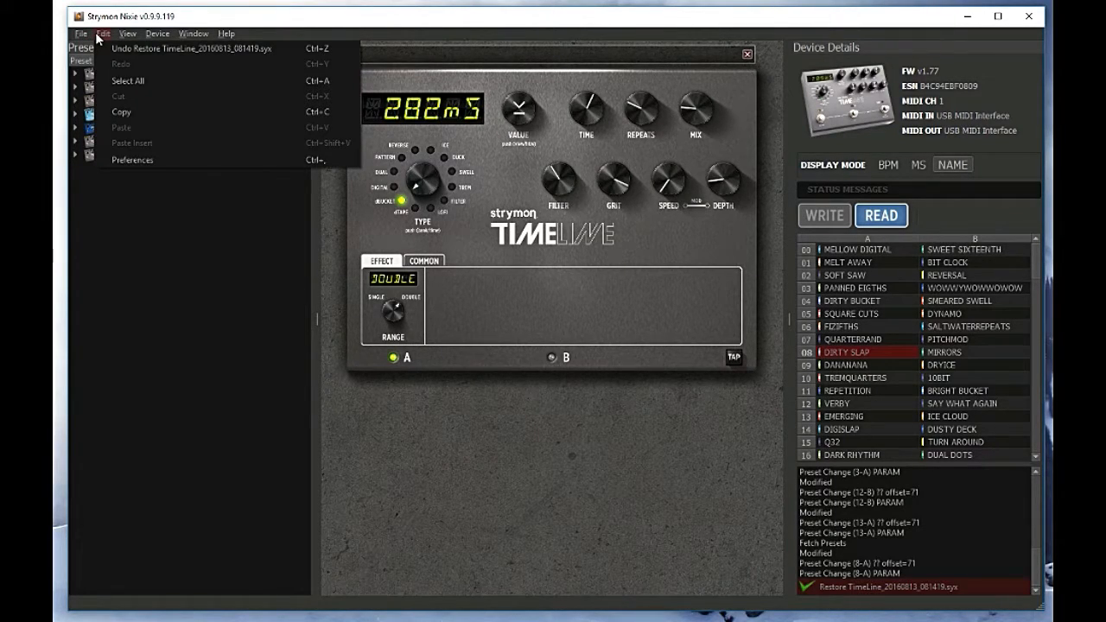
left_click(121, 35)
mouse_move(149, 36)
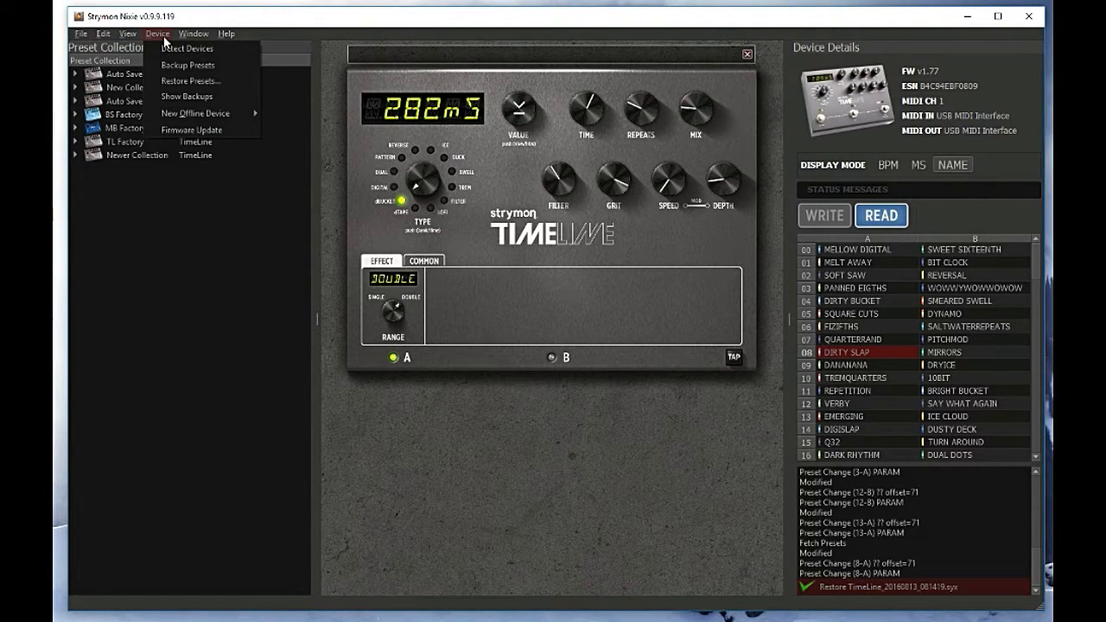
mouse_move(191, 39)
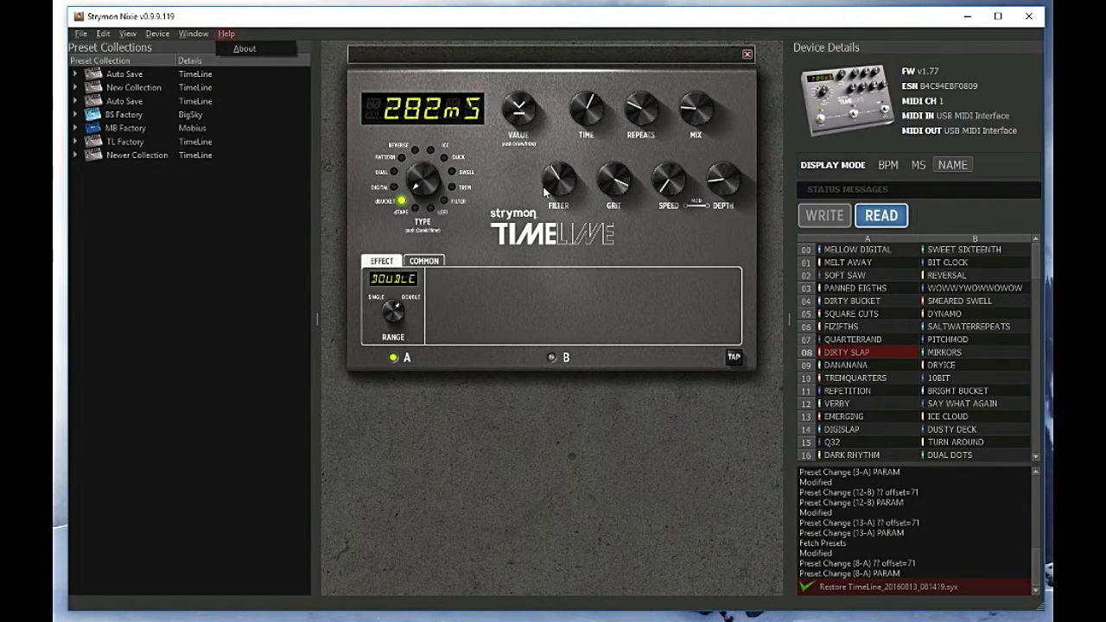
Try footswitch B on the virtual pedal, close the stopped program and relaunch Strymon Nixie
left_click(553, 358)
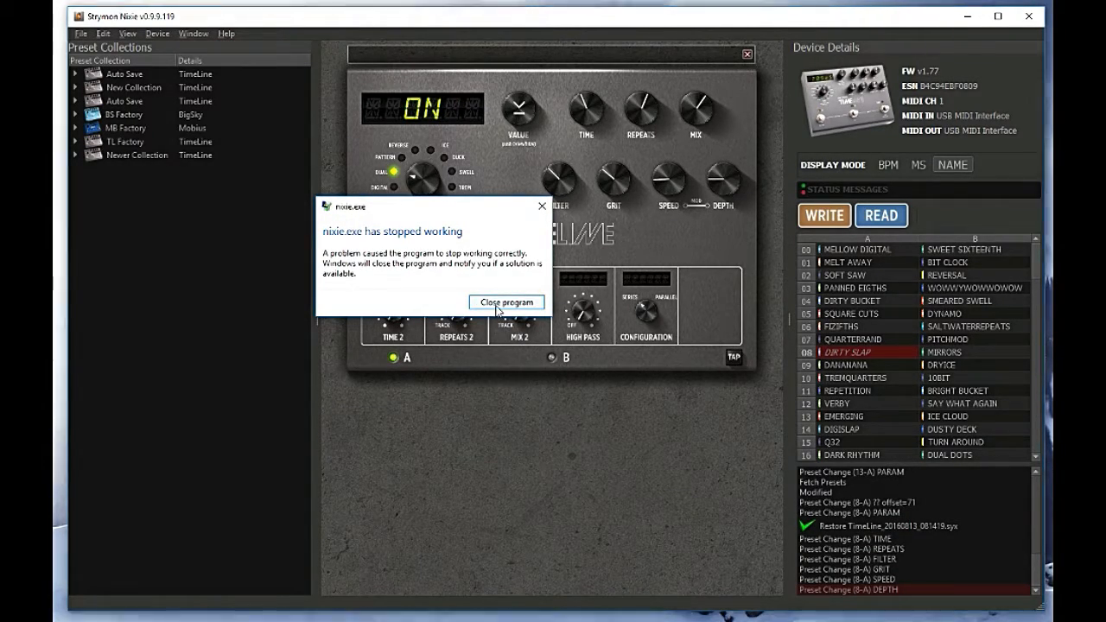
left_click(507, 303)
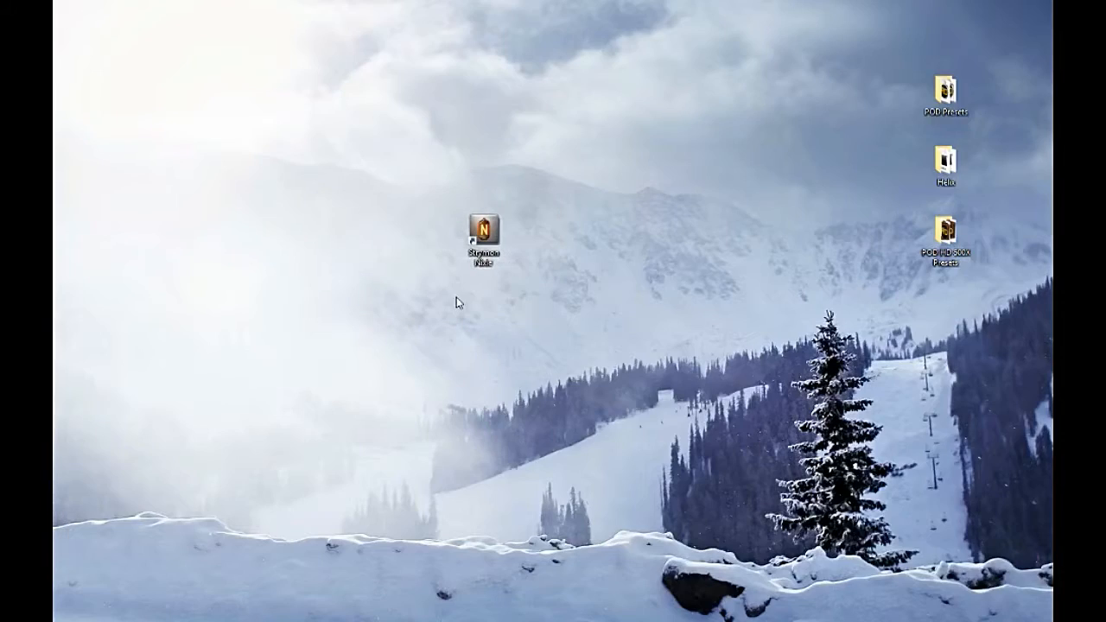
double_click(484, 235)
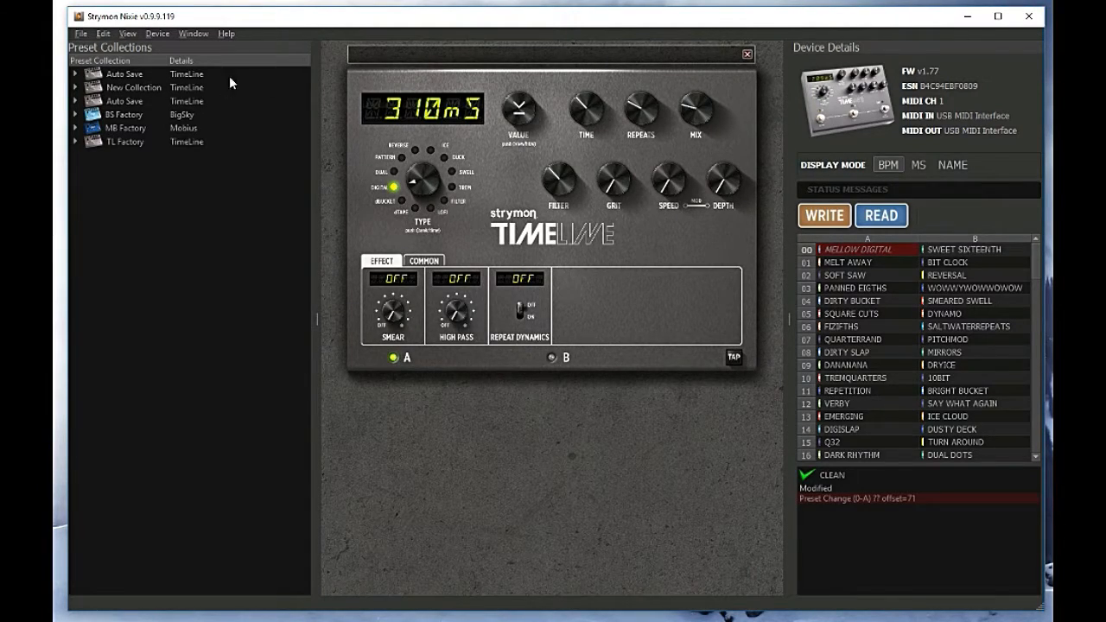
Restore the device presets from the 2016/08/13 12:48:44 backup and close the editor
left_click(157, 34)
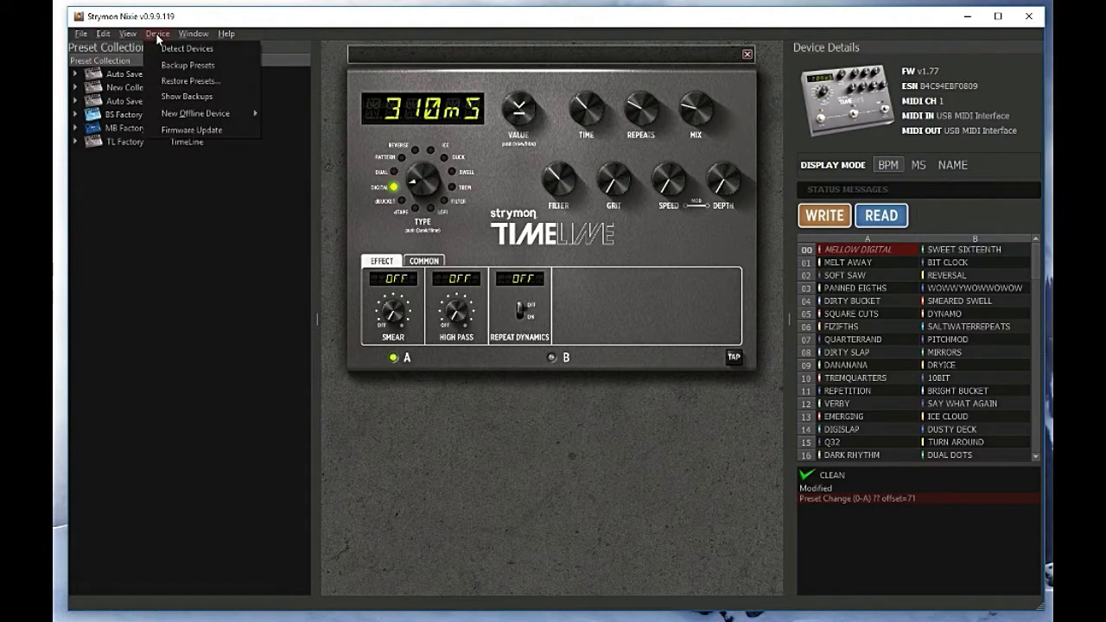
left_click(188, 80)
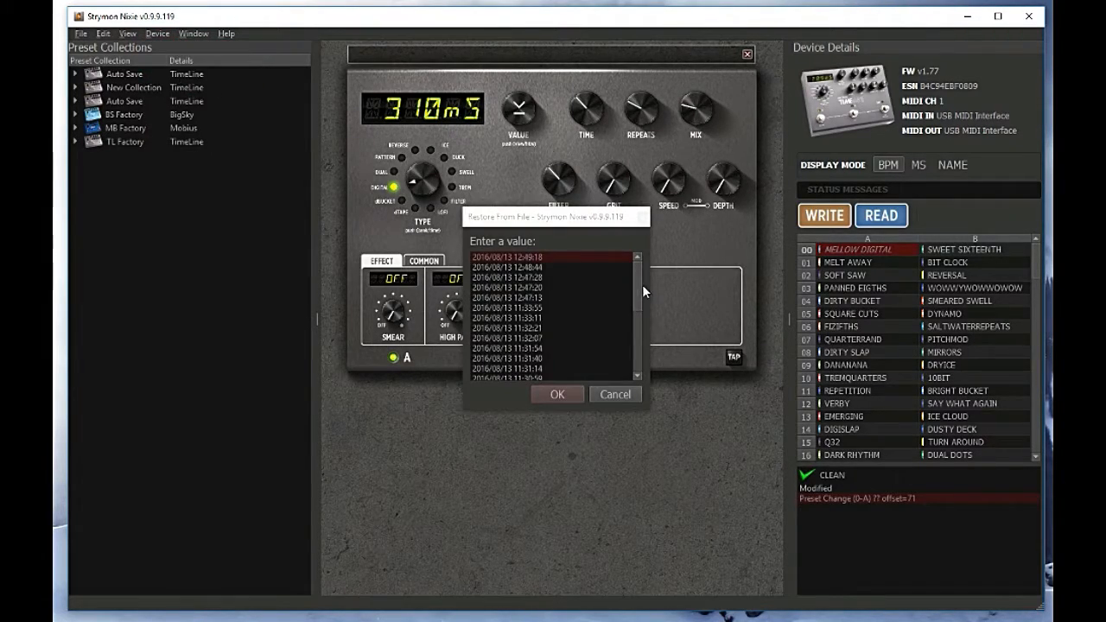
left_click(519, 257)
left_click(539, 268)
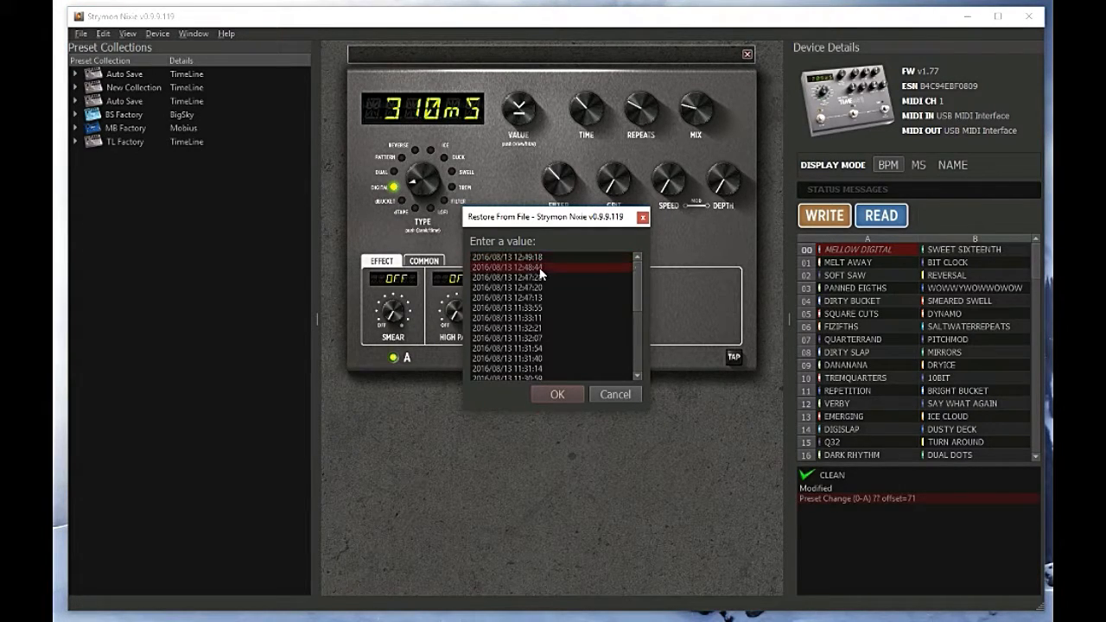
left_click(564, 395)
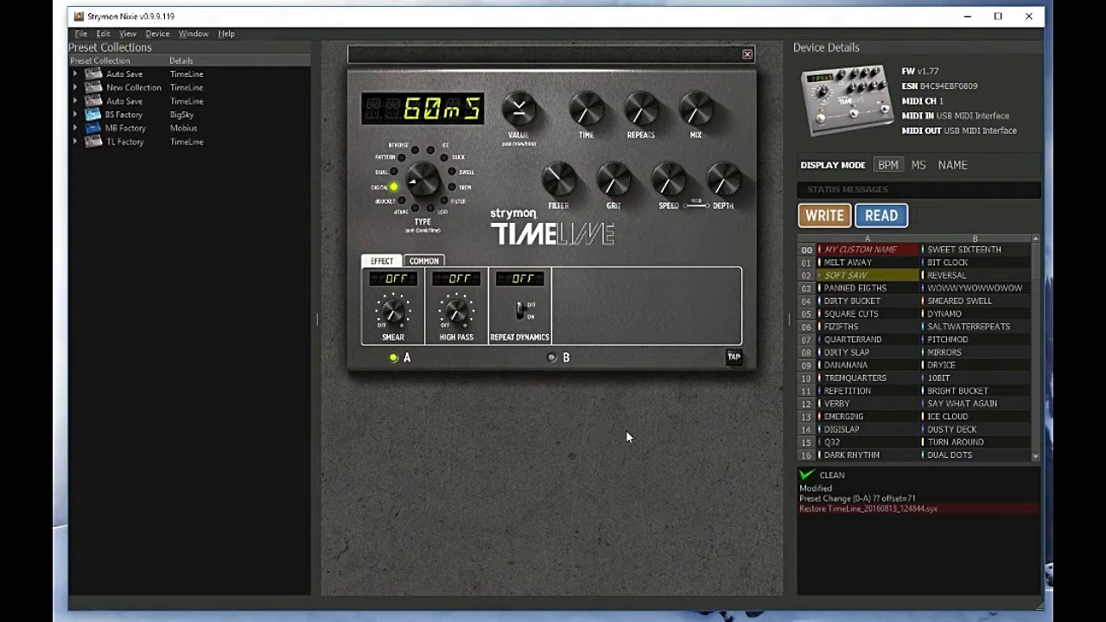
left_click(1029, 18)
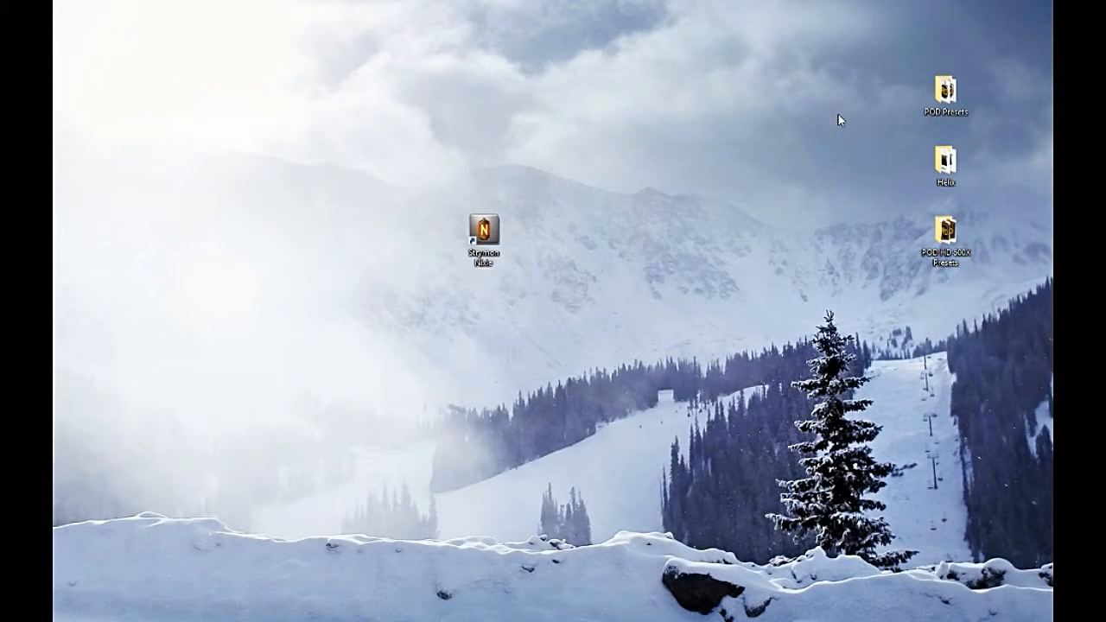